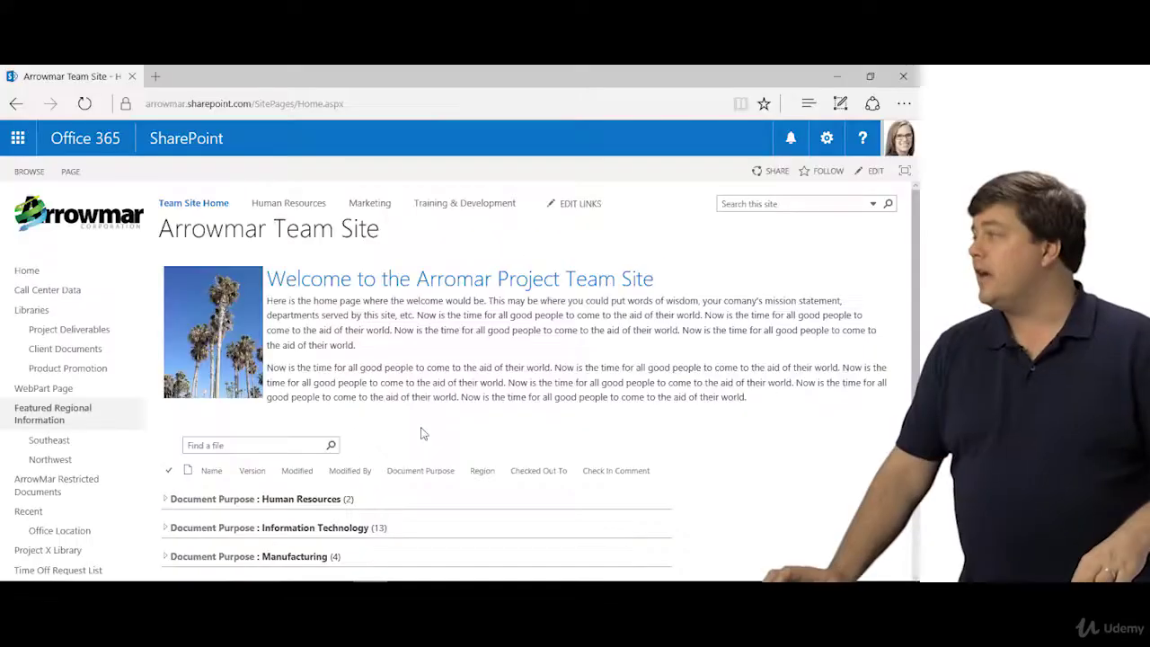
Step: Go to the Call Center Data page and switch it into edit mode
{"action": "left_click", "coordinate": [41, 296]}
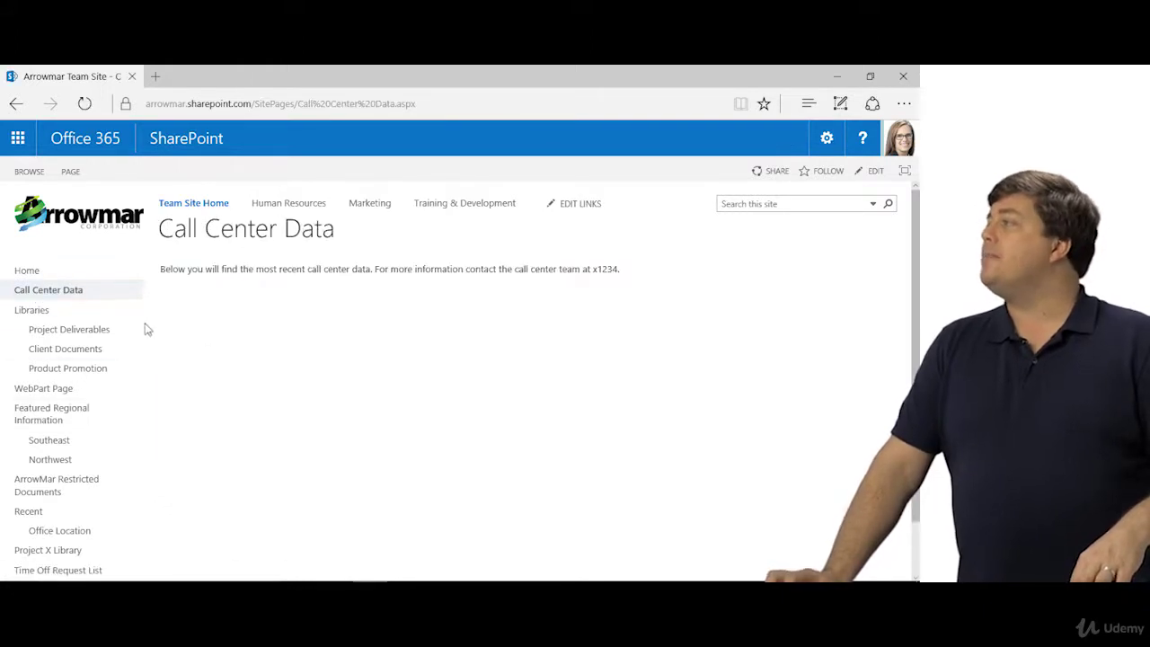
{"action": "left_click", "coordinate": [70, 172]}
{"action": "left_click", "coordinate": [18, 203]}
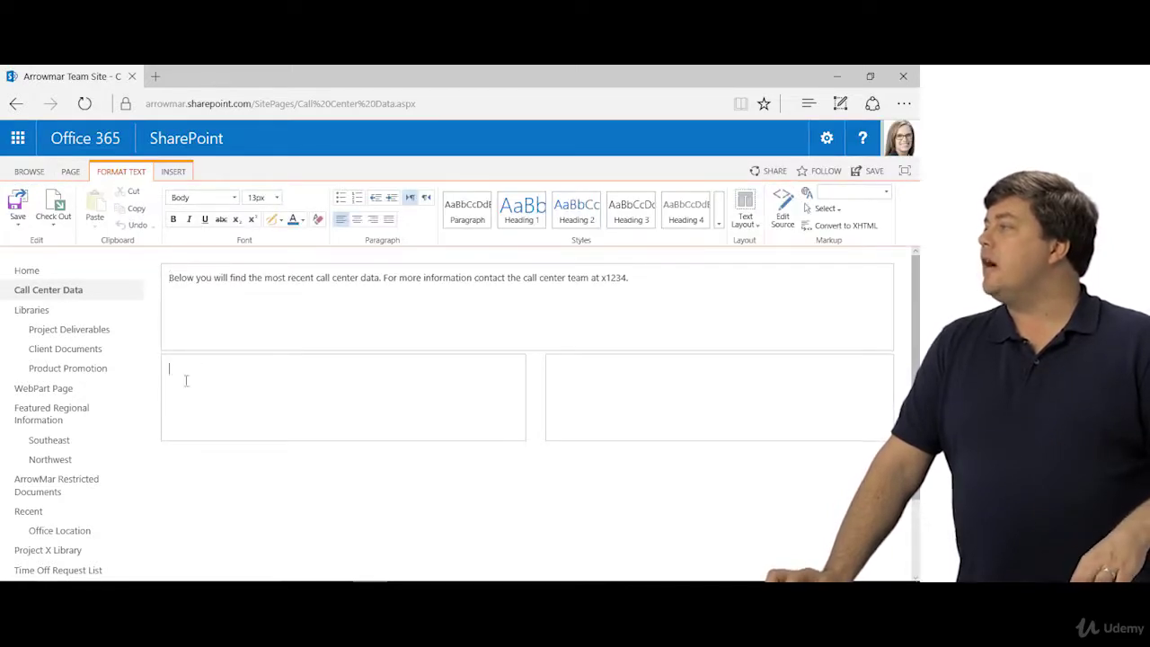
Step: Insert an Excel Web Access web part from the Business Data web part category
{"action": "left_click", "coordinate": [173, 172]}
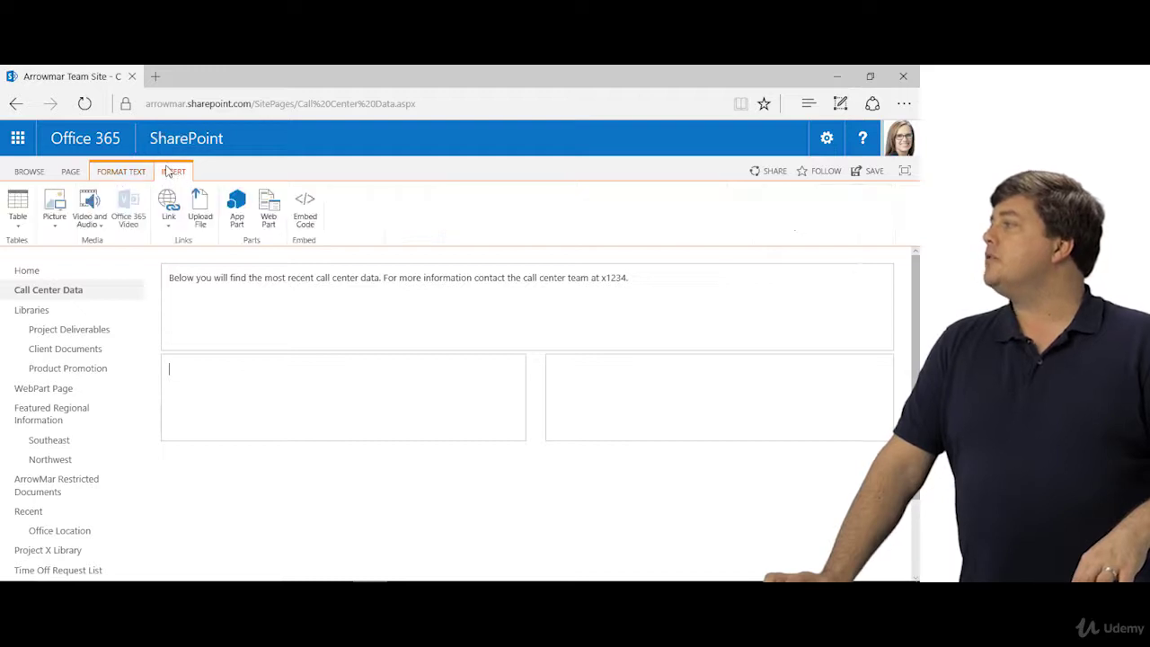
{"action": "left_click", "coordinate": [270, 212]}
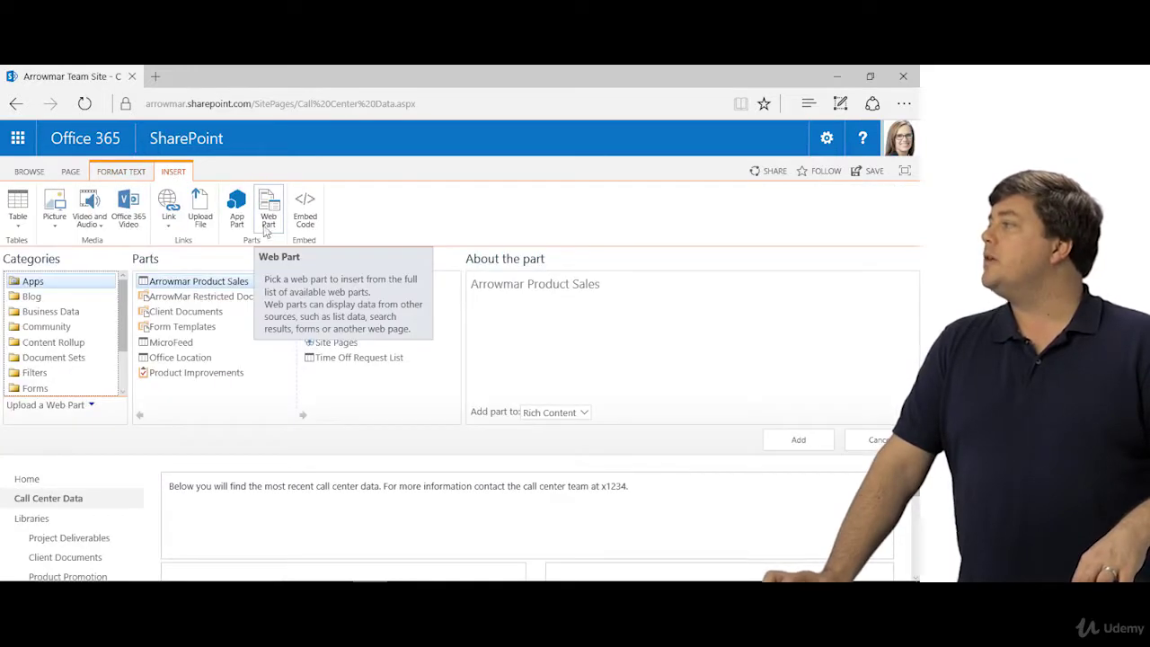
{"action": "left_click", "coordinate": [50, 311]}
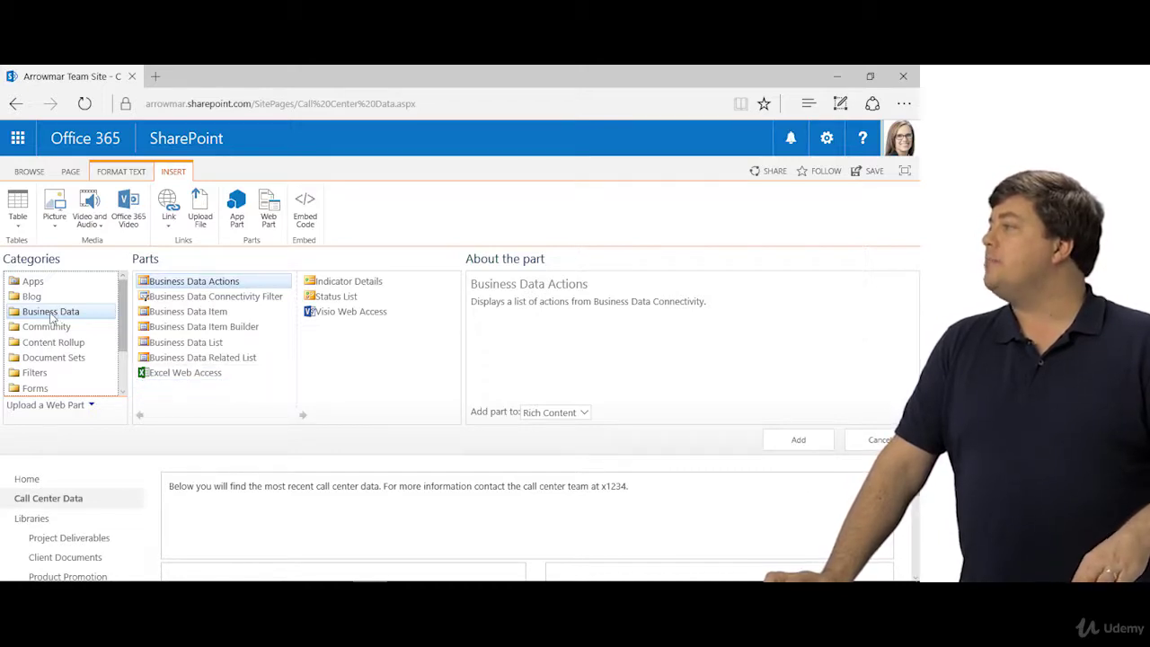
{"action": "left_click", "coordinate": [176, 376]}
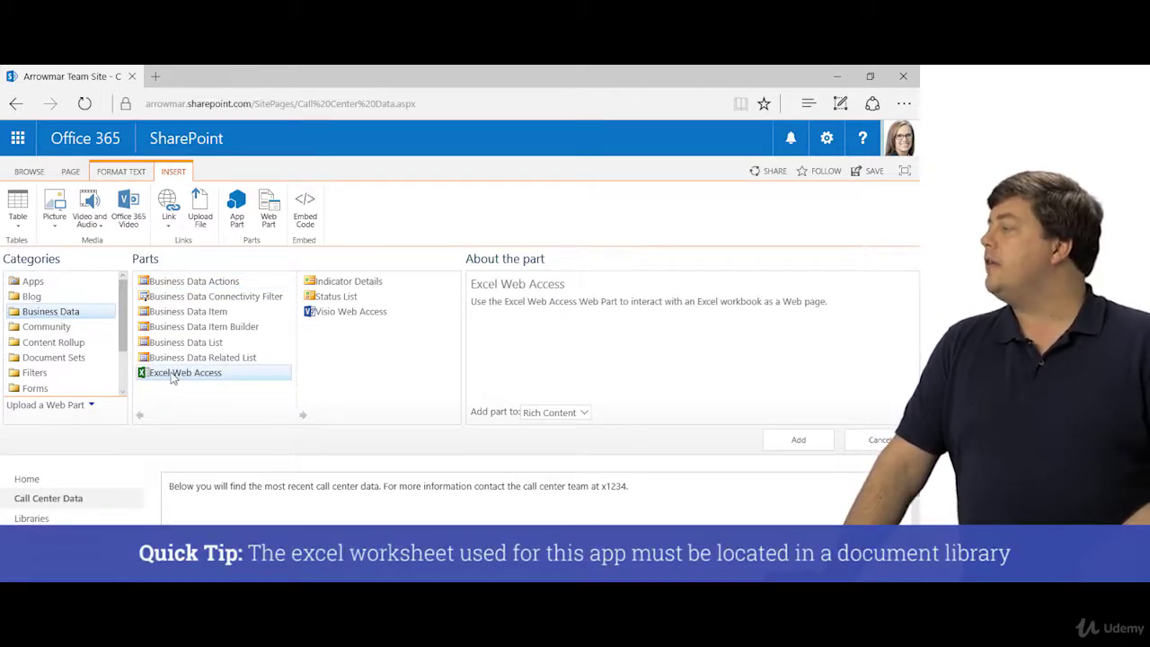
{"action": "left_click", "coordinate": [796, 440]}
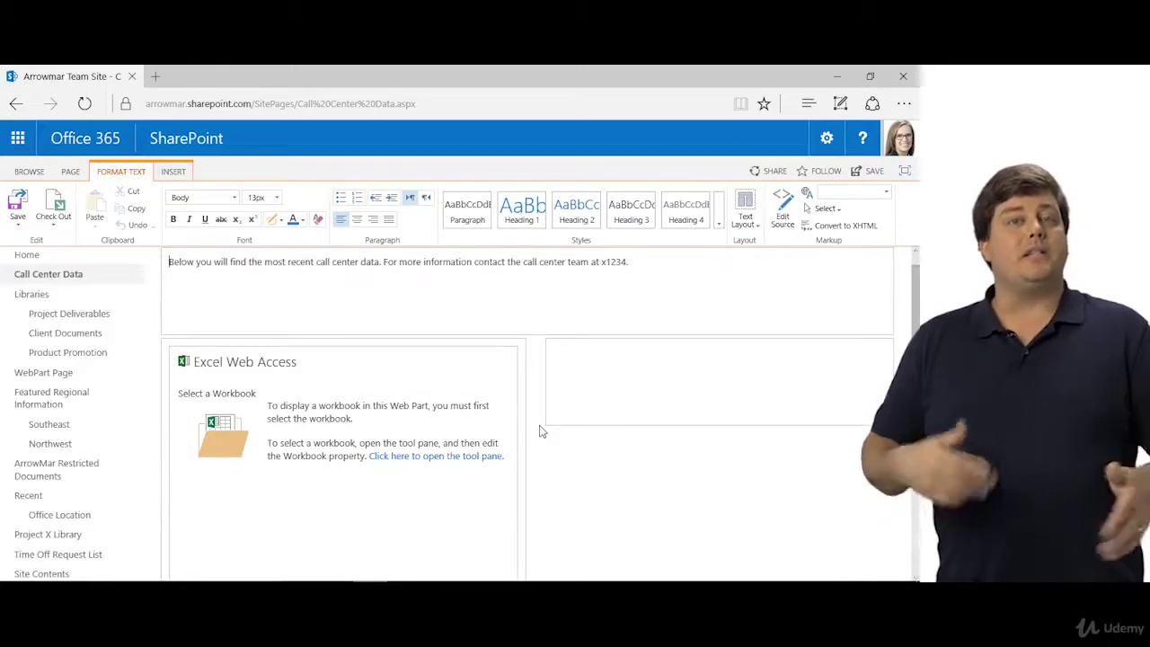
Step: Open the Excel Web Access web part's settings tool pane with Edit Web Part
{"action": "mouse_move", "coordinate": [514, 393]}
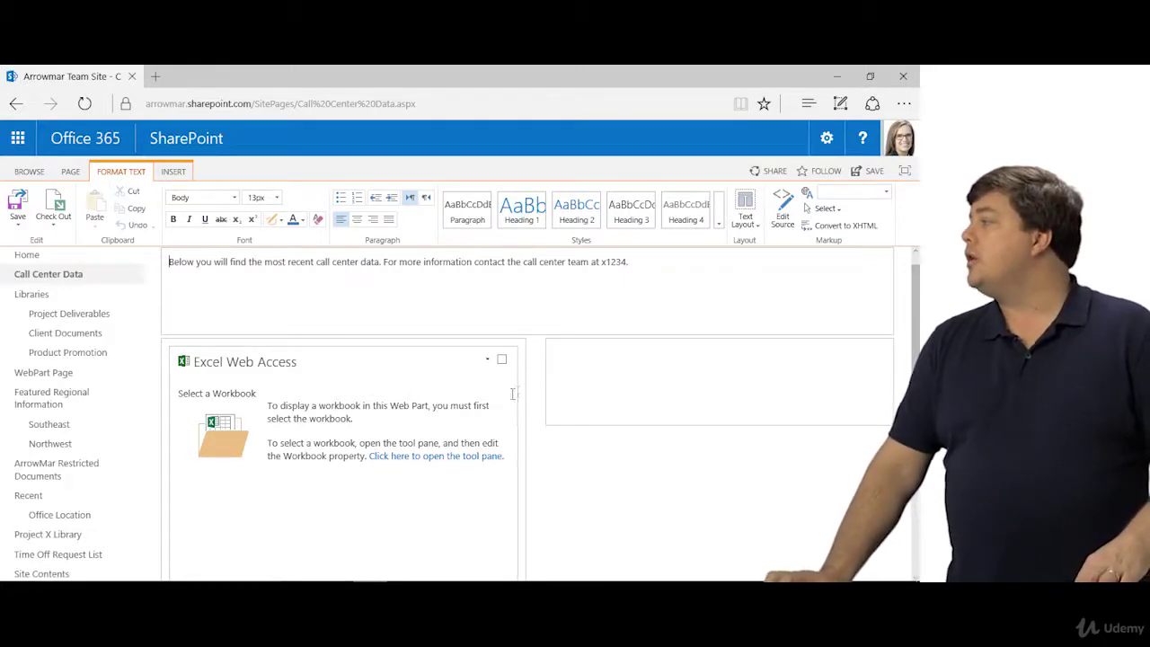
{"action": "scroll", "coordinate": [514, 393], "scroll_direction": "down", "scroll_amount": 1}
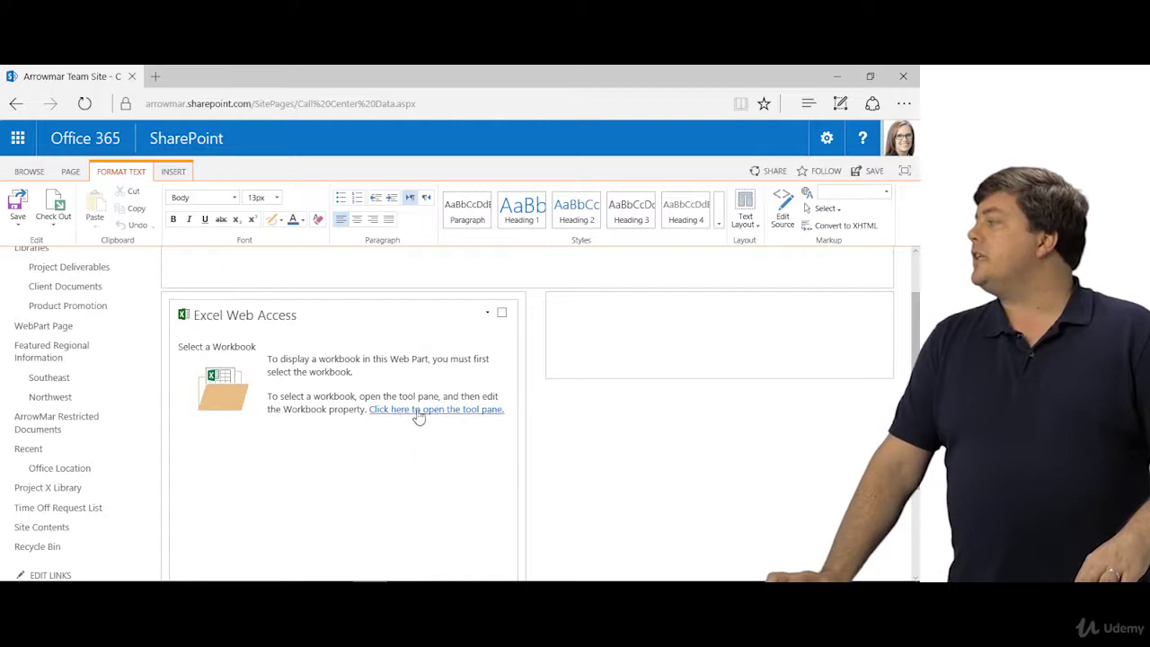
{"action": "left_click", "coordinate": [487, 312]}
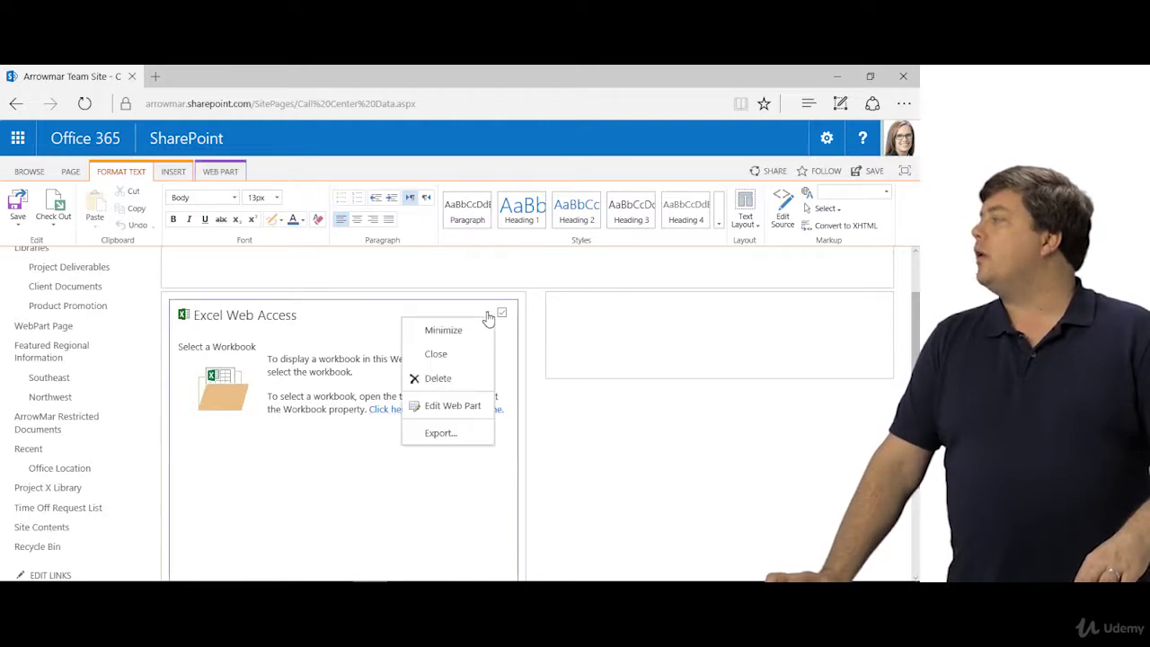
{"action": "left_click", "coordinate": [443, 407]}
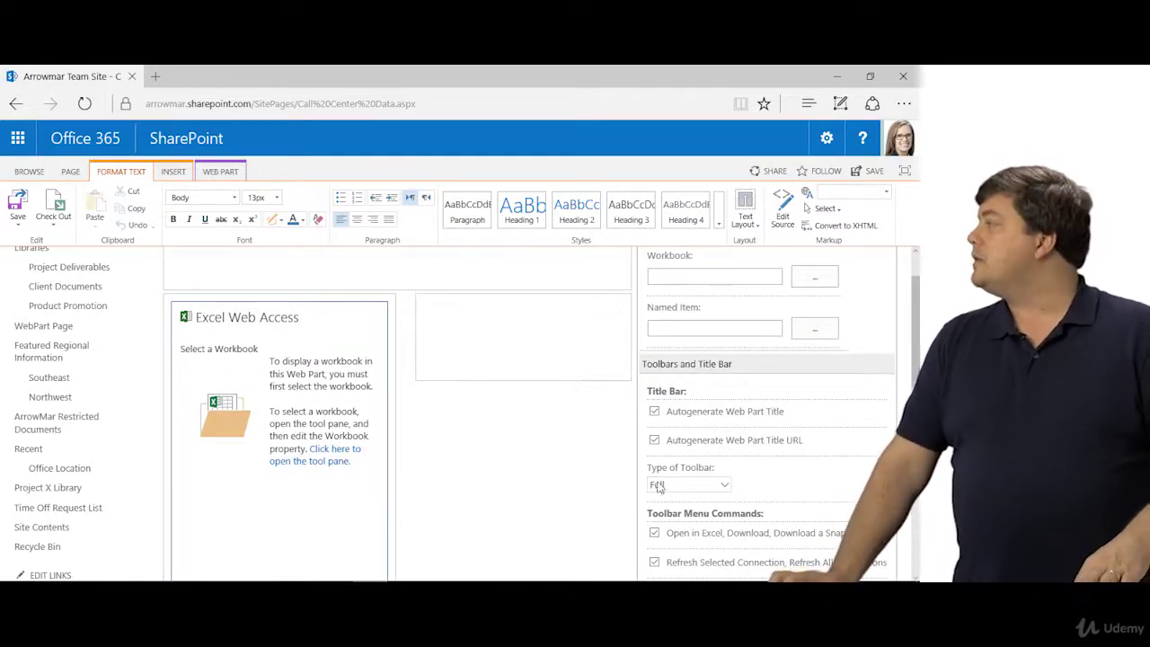
{"action": "scroll", "coordinate": [781, 460], "scroll_direction": "up", "scroll_amount": 1}
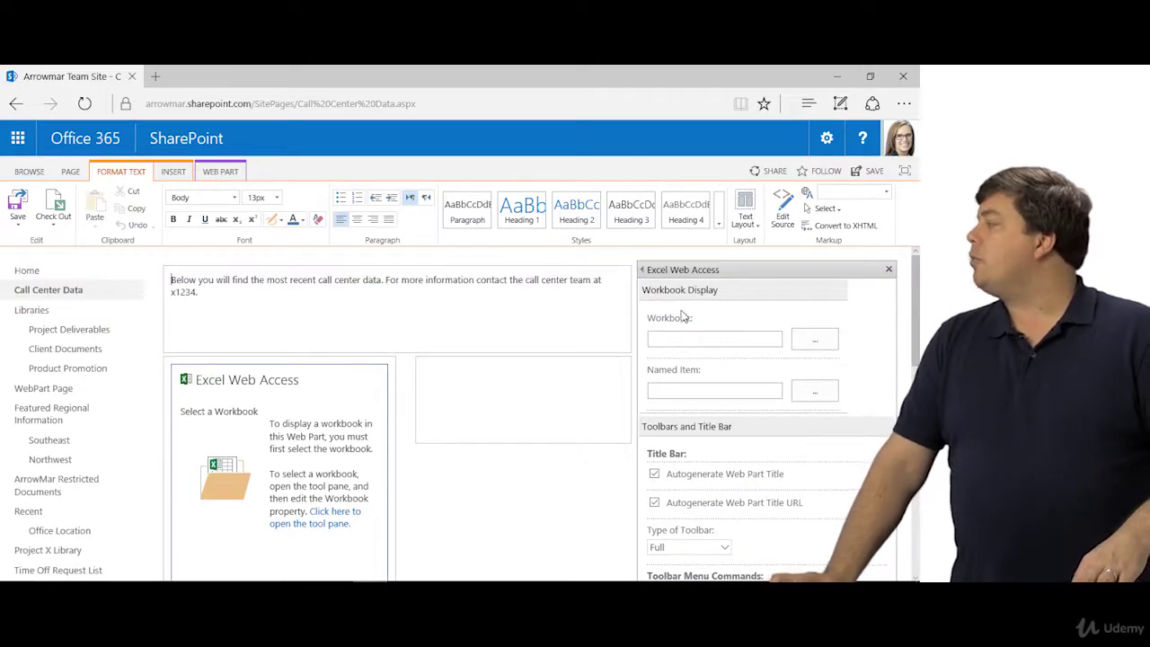
Step: Choose Call Center Data.xlsx from the Project X Library as the web part's workbook
{"action": "left_click", "coordinate": [817, 342]}
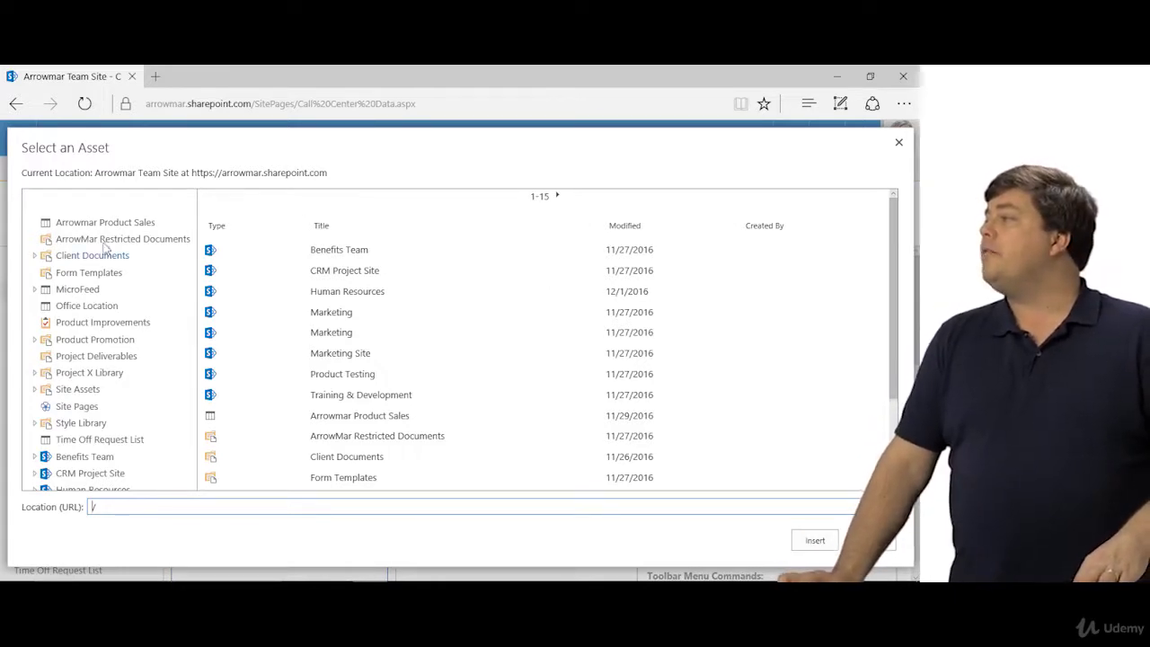
{"action": "left_click", "coordinate": [81, 373]}
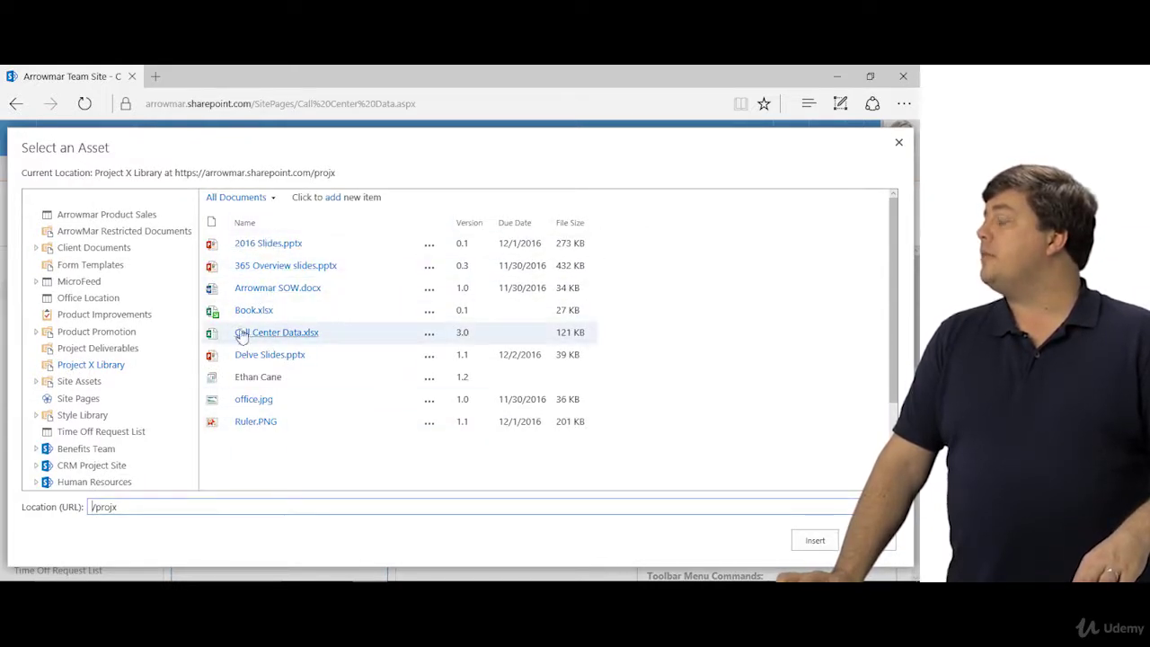
{"action": "left_click", "coordinate": [278, 335]}
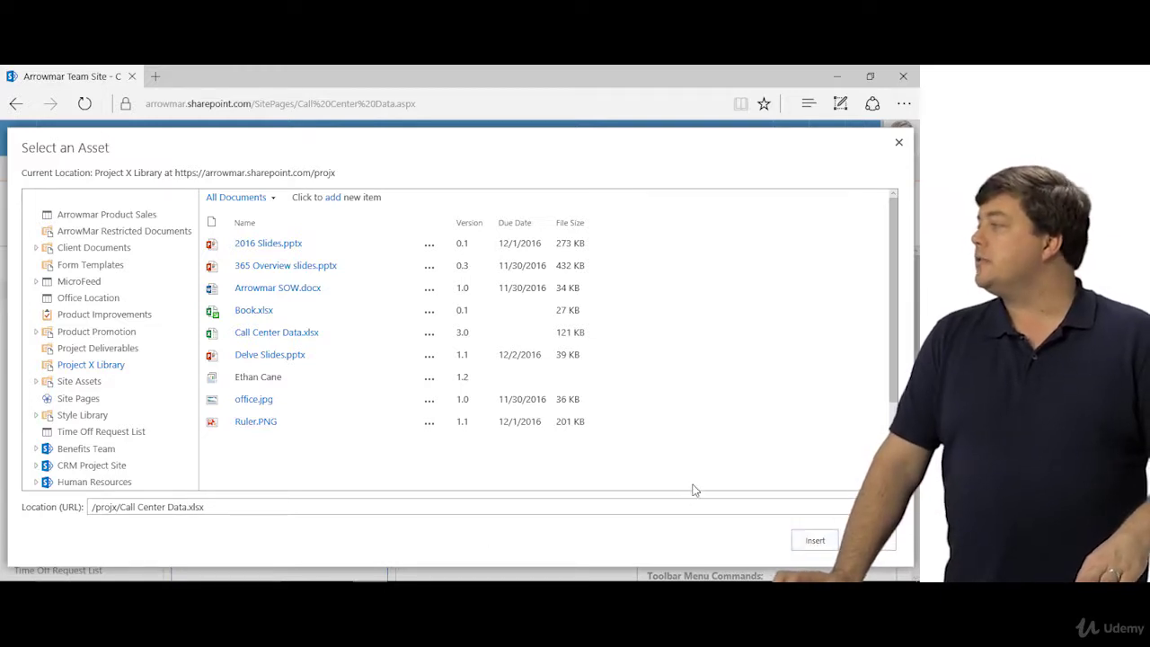
{"action": "key", "text": "Return"}
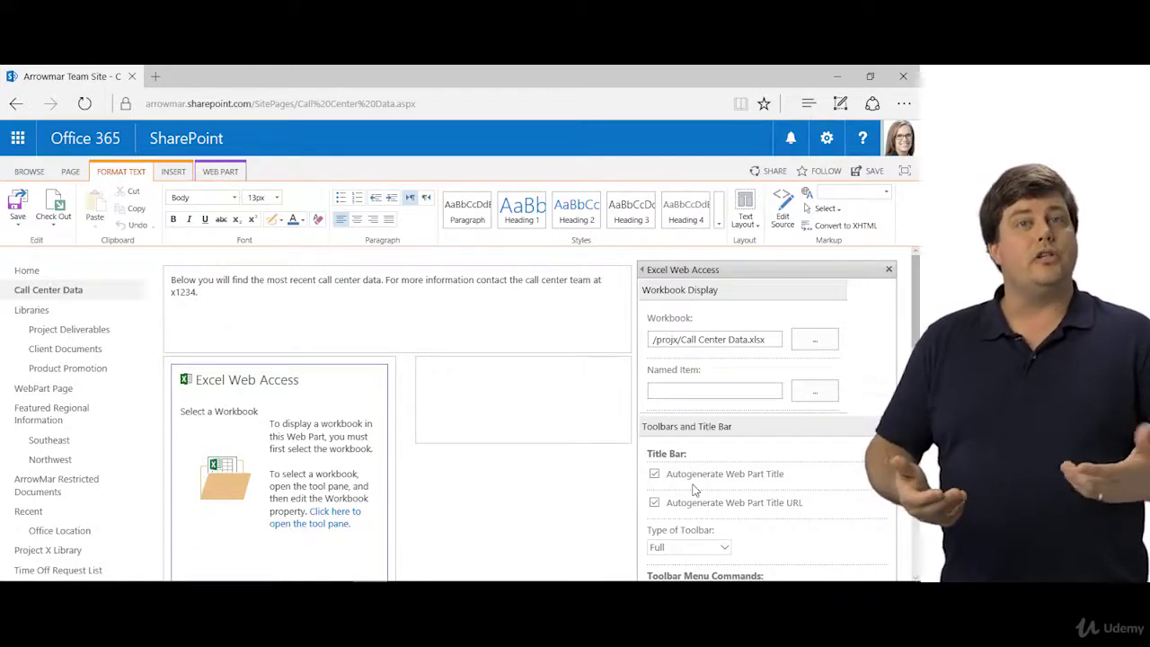
Step: Apply the Call Center Data.xlsx workbook, check its grid and Issue slicer, and close the settings
{"action": "scroll", "coordinate": [770, 374], "scroll_direction": "down", "scroll_amount": 10}
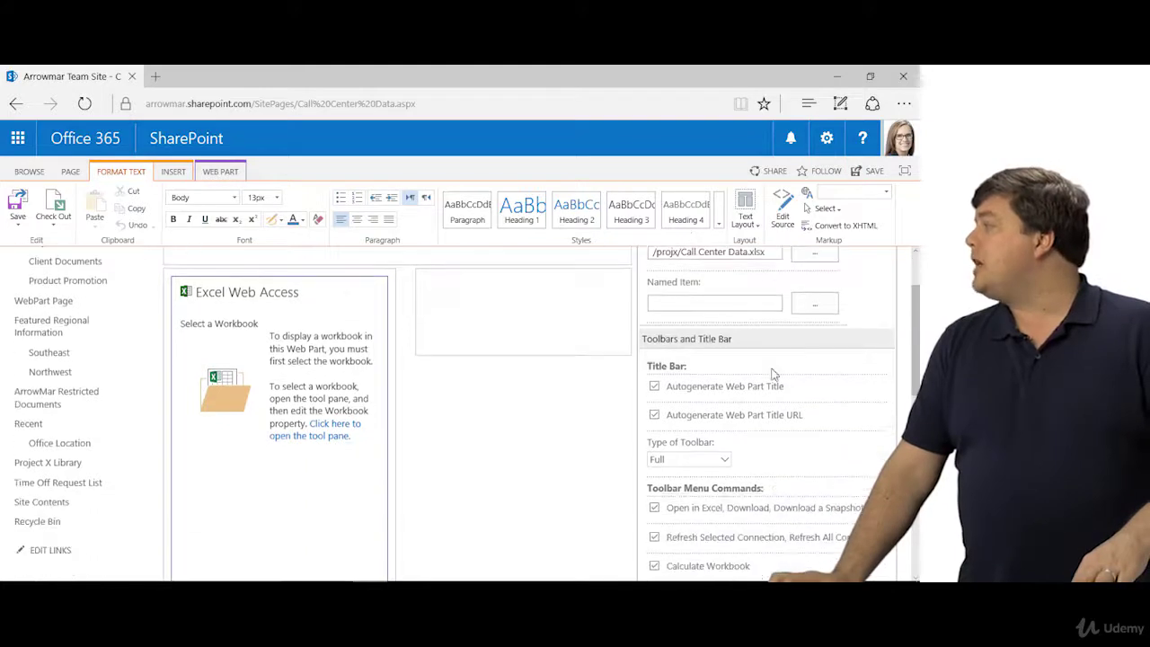
{"action": "scroll", "coordinate": [770, 417], "scroll_direction": "down", "scroll_amount": 3}
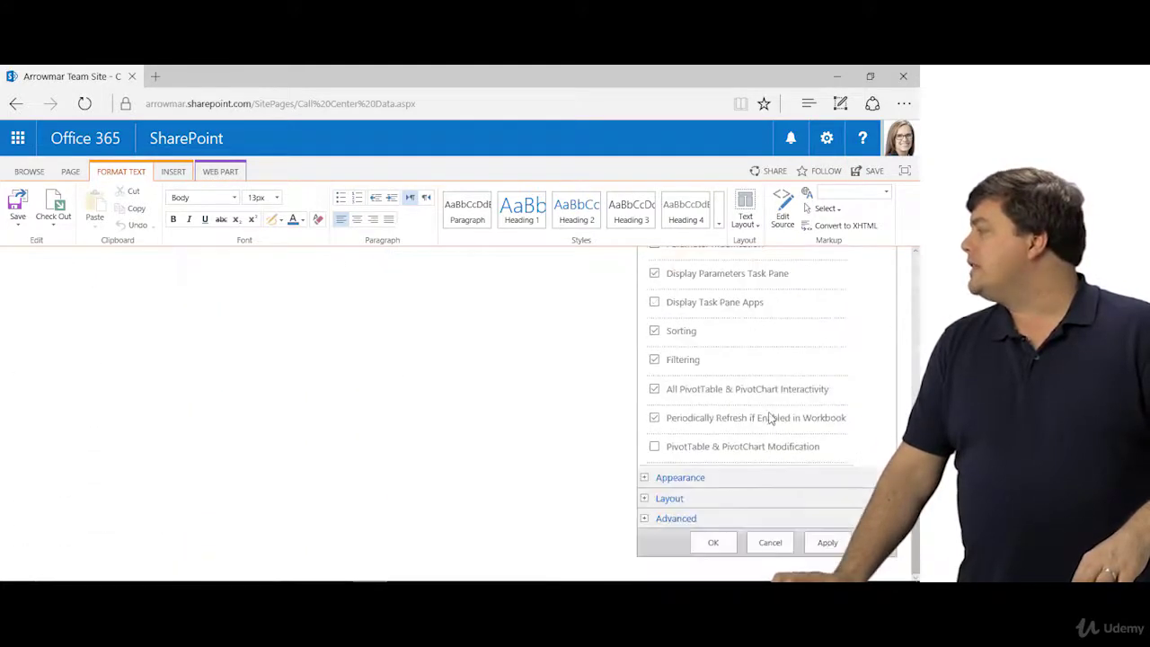
{"action": "left_click", "coordinate": [827, 542]}
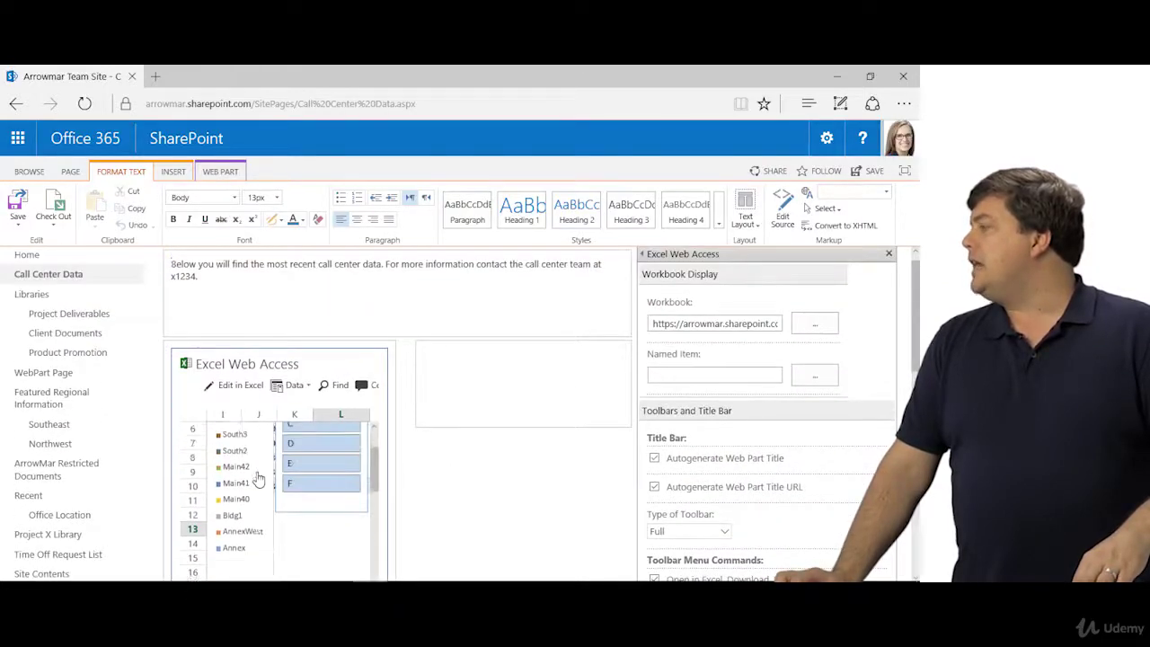
{"action": "scroll", "coordinate": [258, 462], "scroll_direction": "up", "scroll_amount": 2}
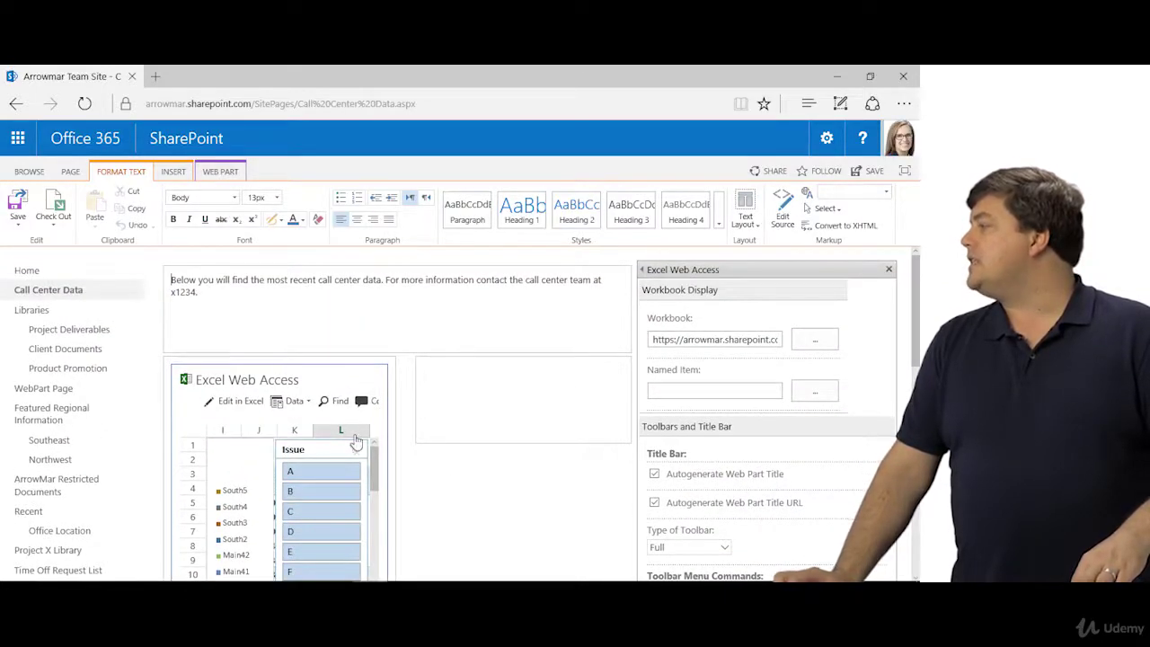
{"action": "scroll", "coordinate": [470, 501], "scroll_direction": "down", "scroll_amount": 4}
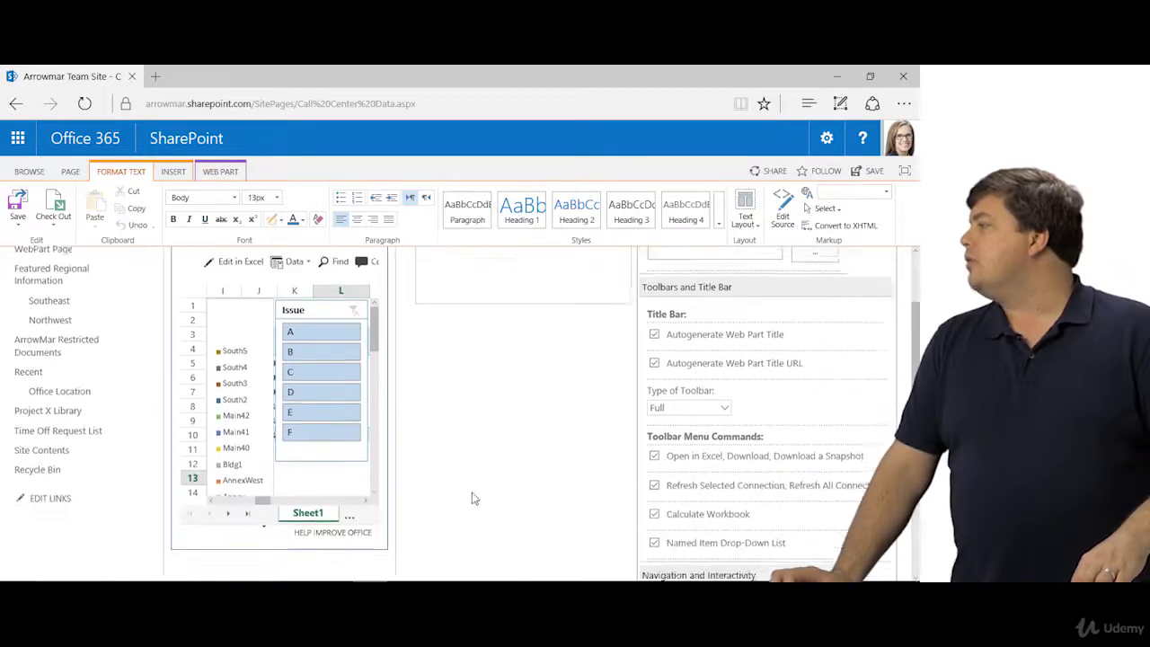
{"action": "scroll", "coordinate": [245, 426], "scroll_direction": "up", "scroll_amount": 4}
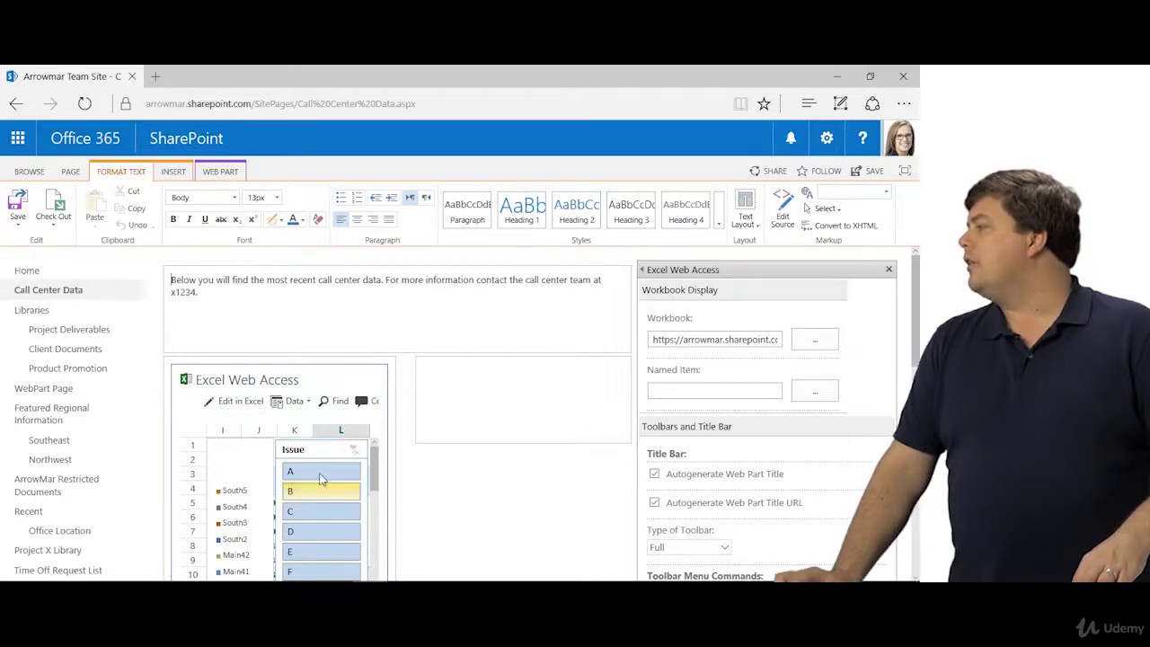
{"action": "scroll", "coordinate": [260, 476], "scroll_direction": "down", "scroll_amount": 1}
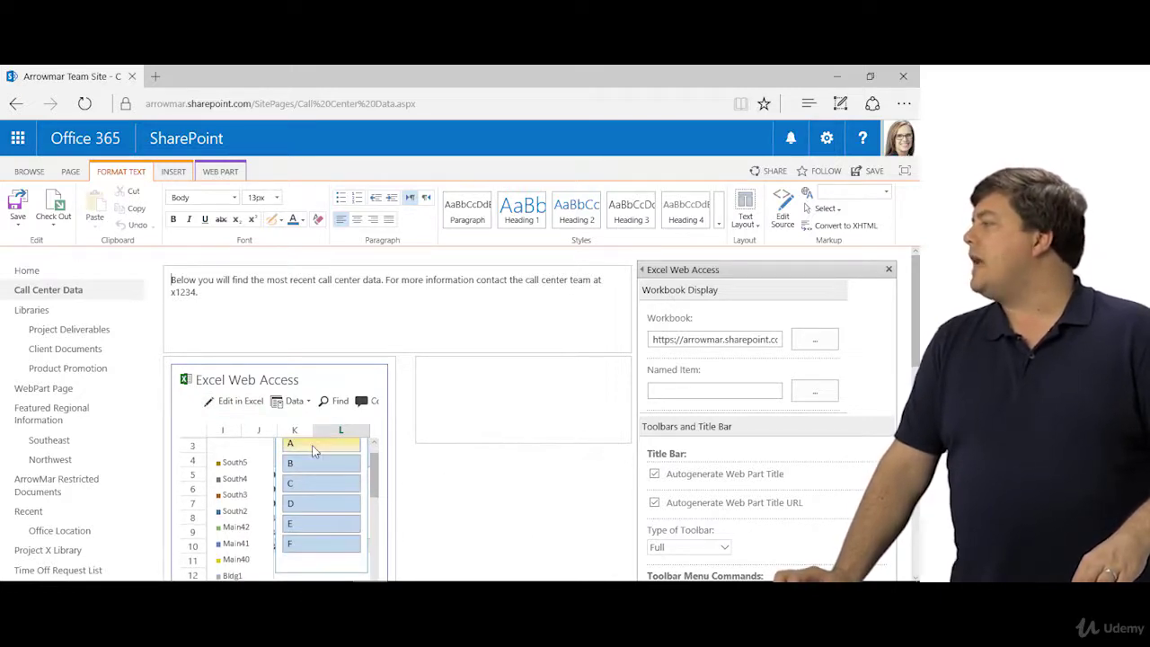
{"action": "scroll", "coordinate": [700, 520], "scroll_direction": "down", "scroll_amount": 5}
{"action": "scroll", "coordinate": [700, 520], "scroll_direction": "down", "scroll_amount": 5}
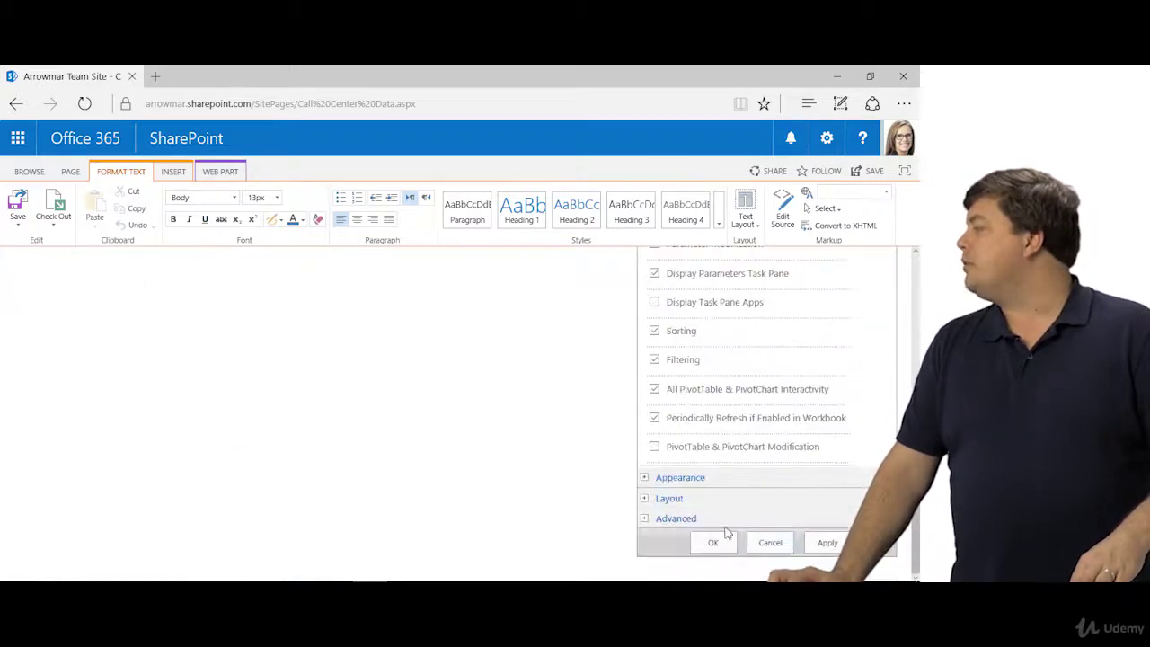
{"action": "left_click", "coordinate": [716, 542]}
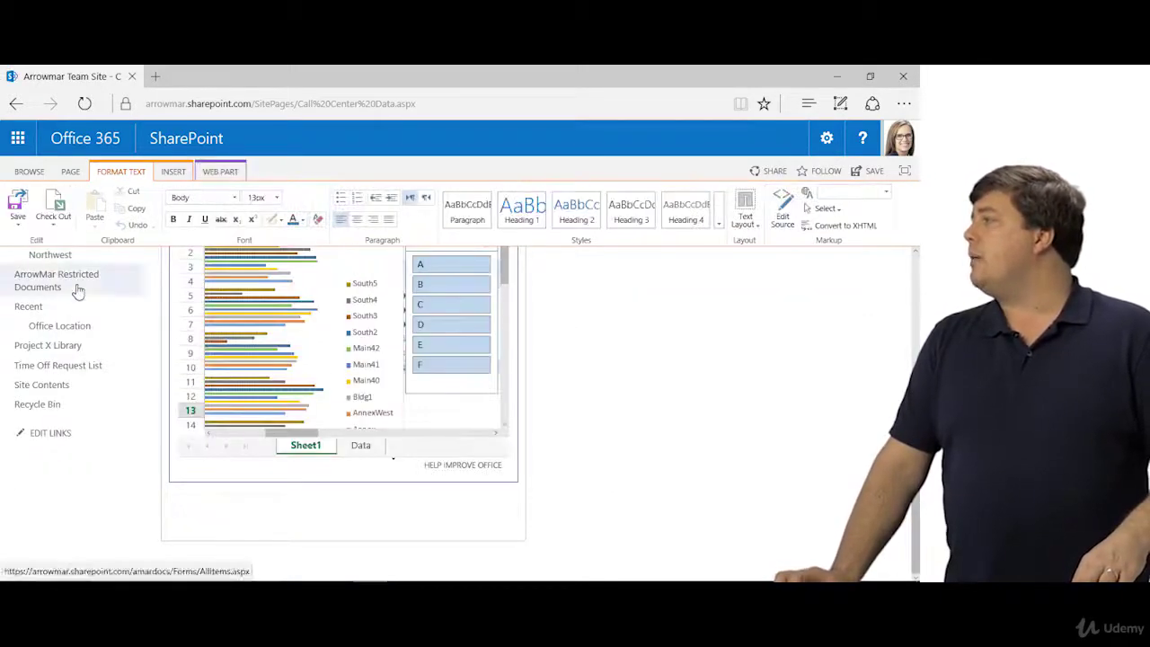
Step: Save the page and review the embedded Call Center Data workbook
{"action": "left_click", "coordinate": [16, 205]}
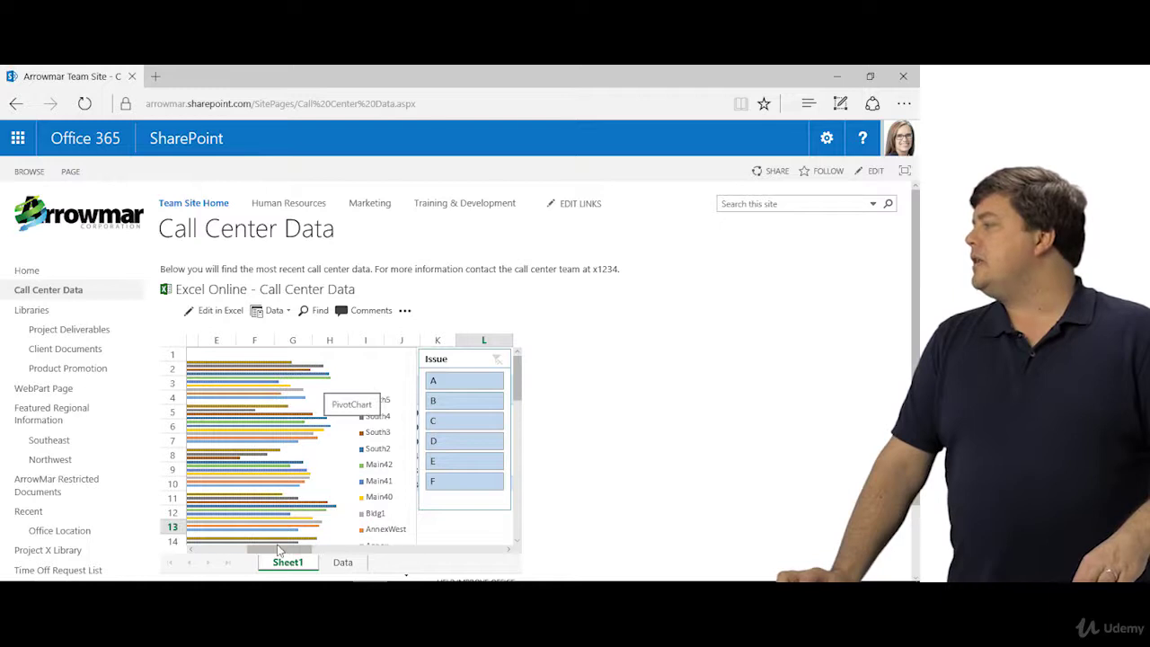
{"action": "left_click_drag", "start_coordinate": [281, 550], "coordinate": [204, 550]}
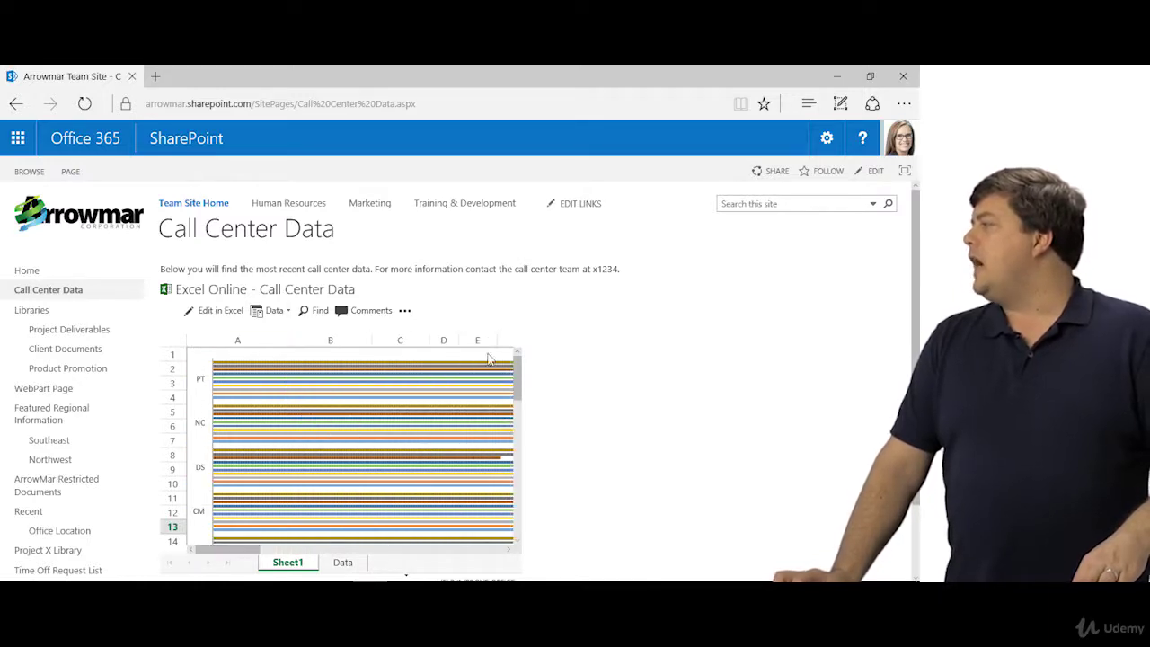
{"action": "scroll", "coordinate": [606, 436], "scroll_direction": "down", "scroll_amount": 1}
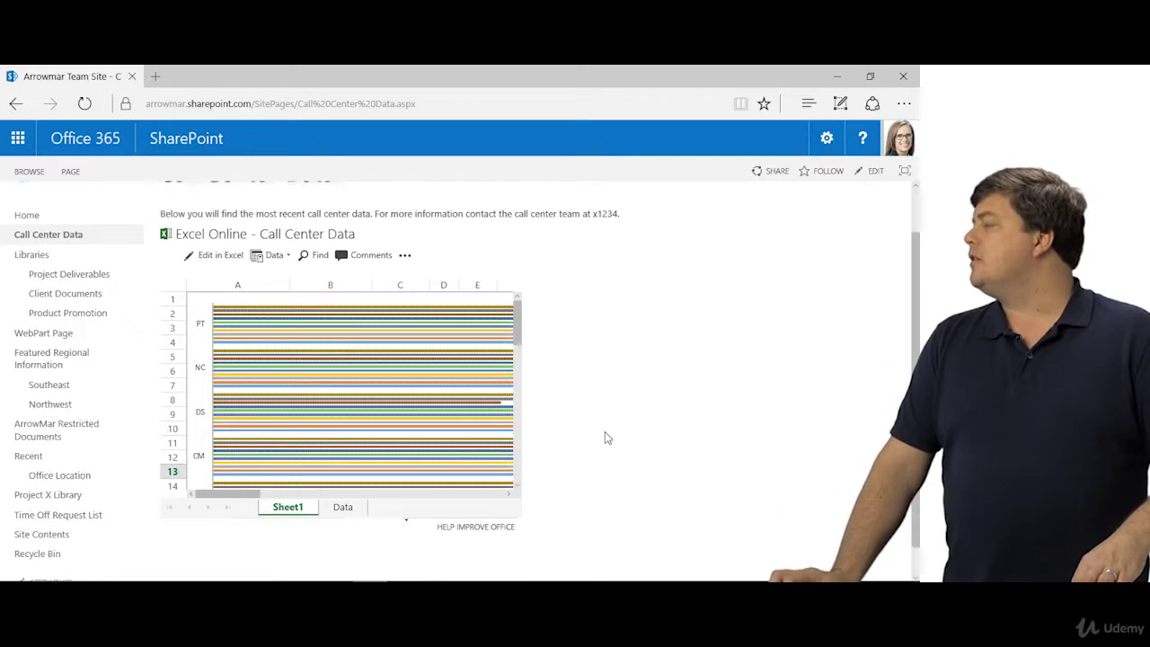
{"action": "scroll", "coordinate": [268, 356], "scroll_direction": "up", "scroll_amount": 1}
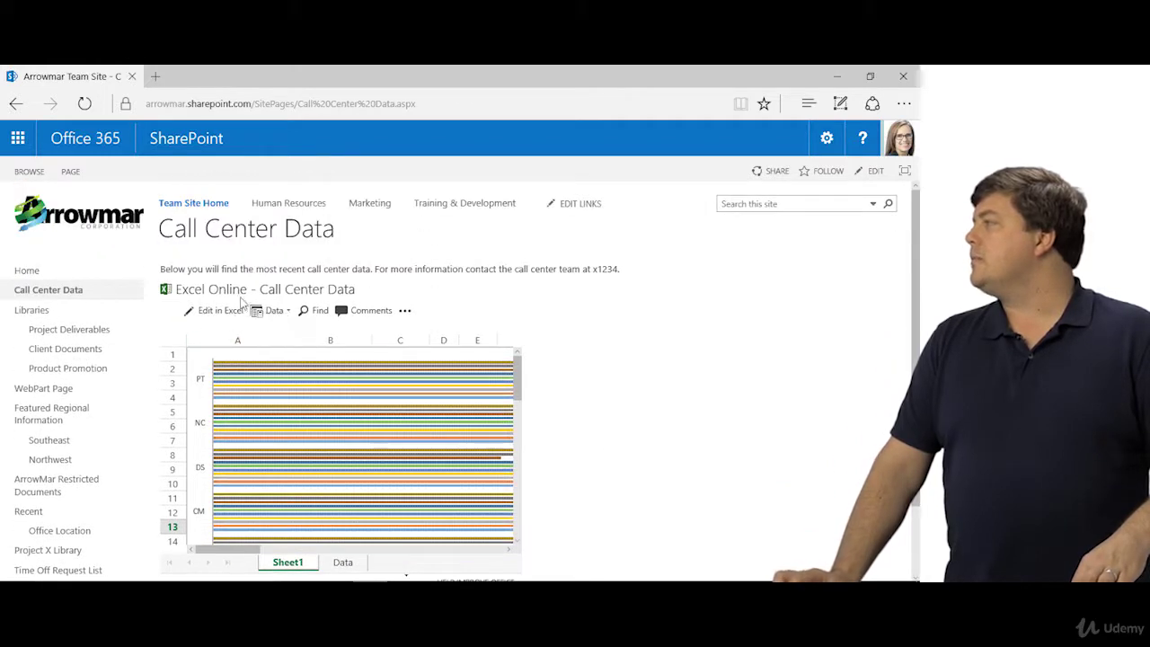
{"action": "left_click", "coordinate": [70, 170]}
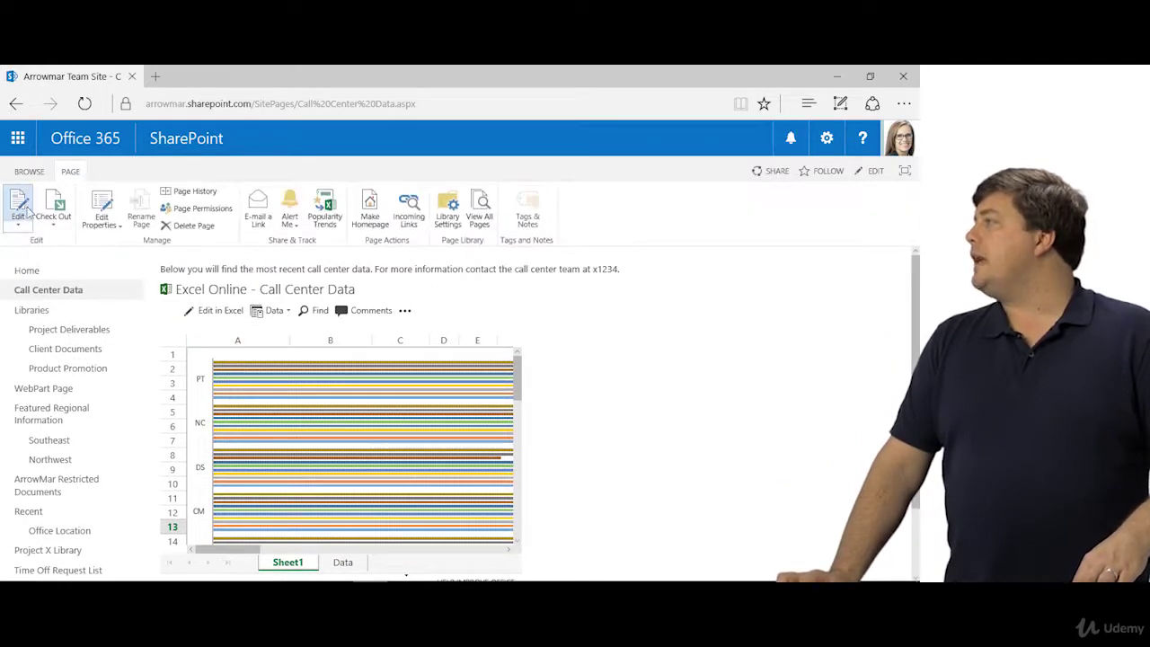
Step: Put the page in edit mode and set the Excel web part's Named Item to chart
{"action": "left_click", "coordinate": [19, 205]}
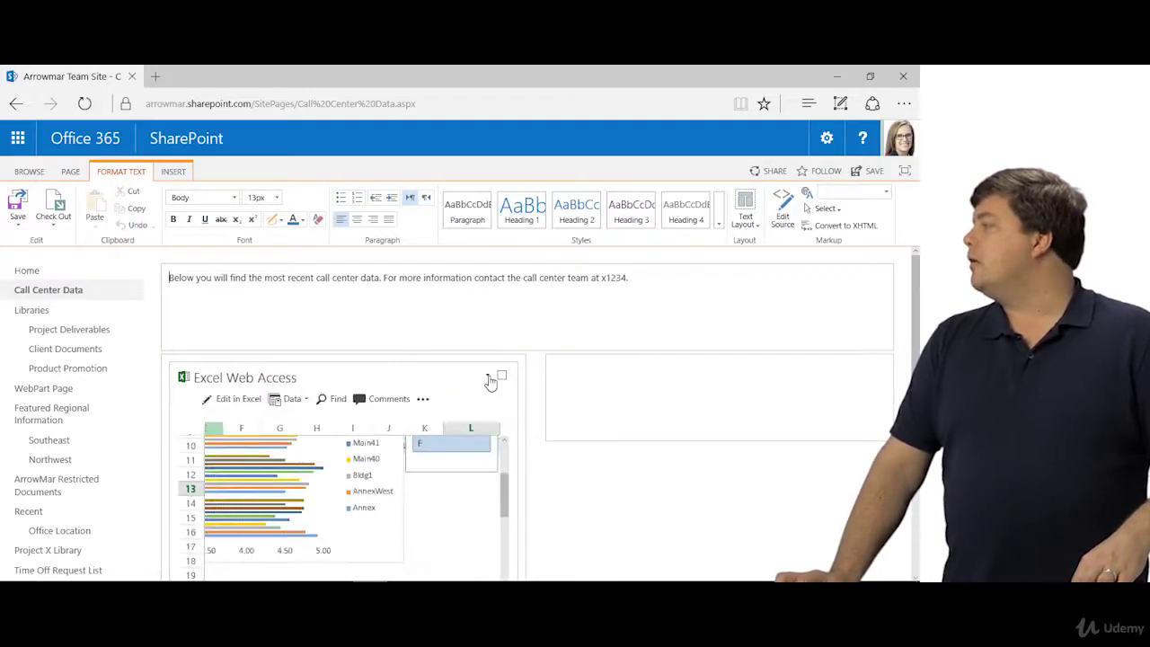
{"action": "left_click", "coordinate": [499, 377]}
{"action": "left_click", "coordinate": [459, 446]}
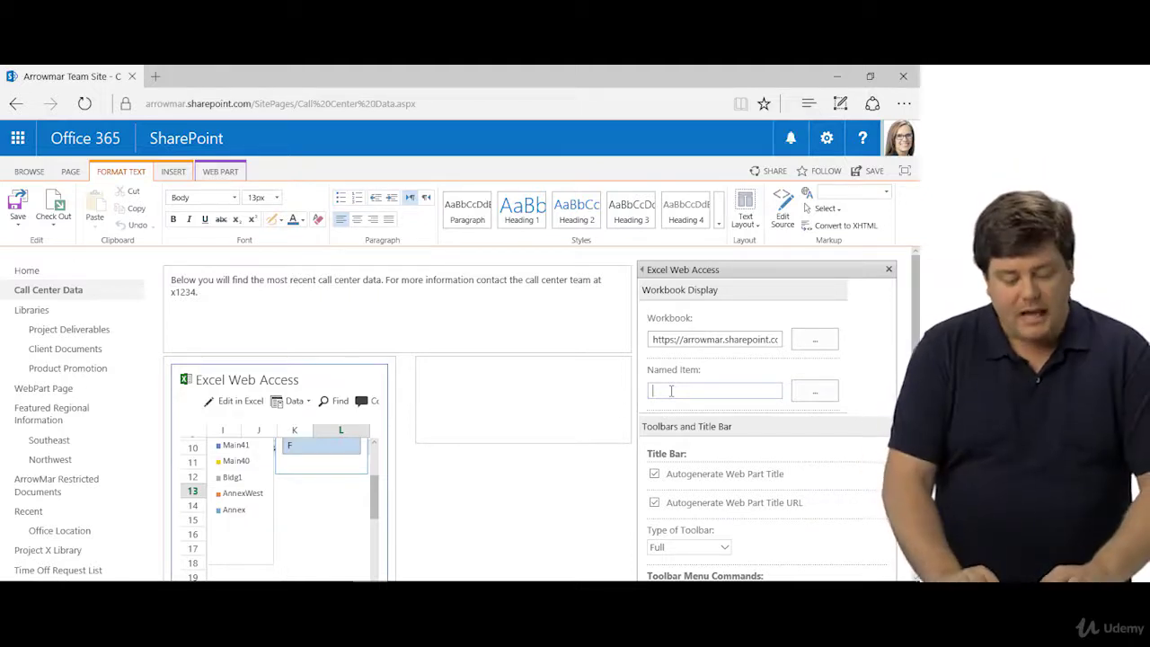
{"action": "type", "text": "hart"}
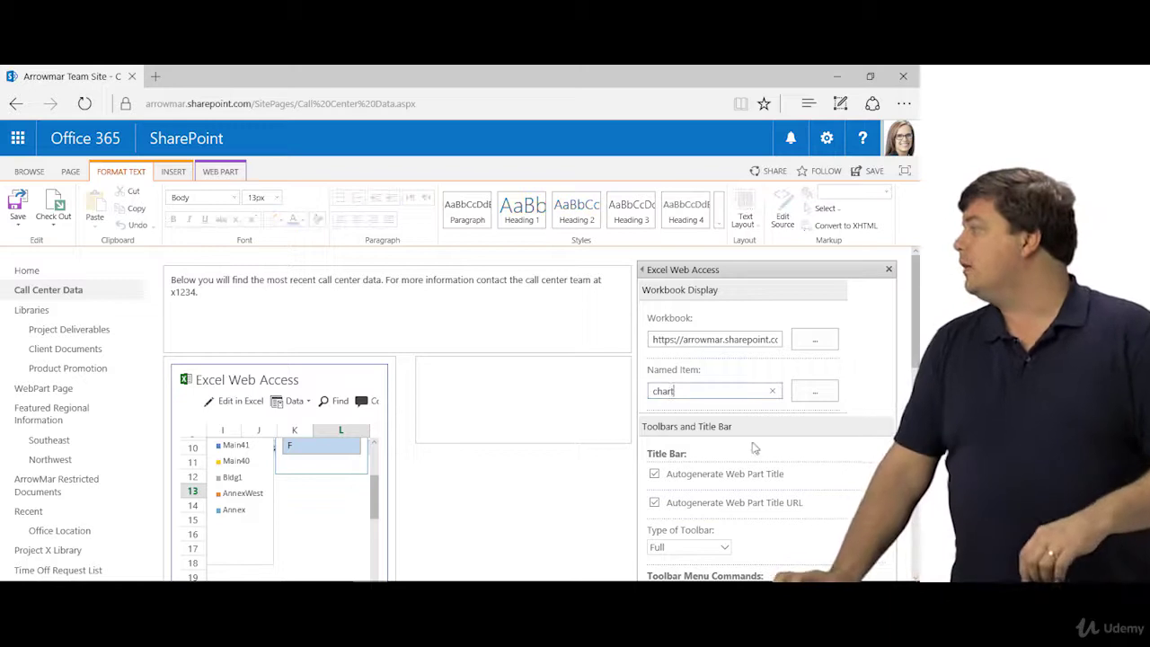
{"action": "scroll", "coordinate": [699, 406], "scroll_direction": "down", "scroll_amount": 1}
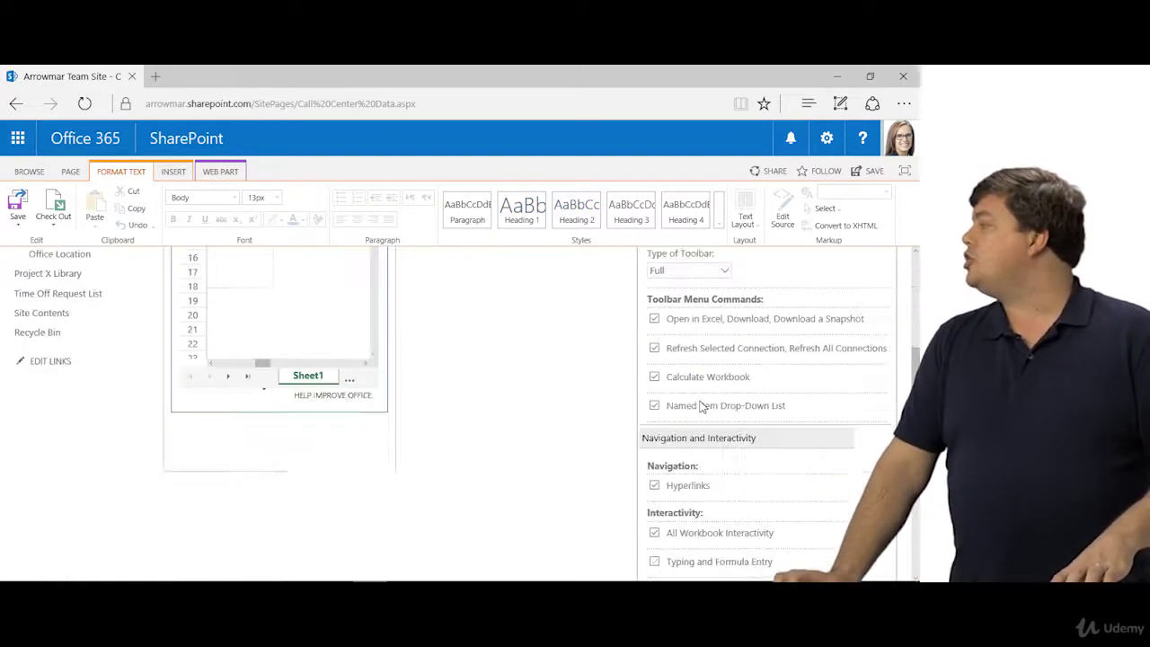
{"action": "scroll", "coordinate": [701, 406], "scroll_direction": "down", "scroll_amount": 8}
Step: Apply the chart Named Item, keep chart as the displayed view, and save the page
{"action": "left_click", "coordinate": [714, 543]}
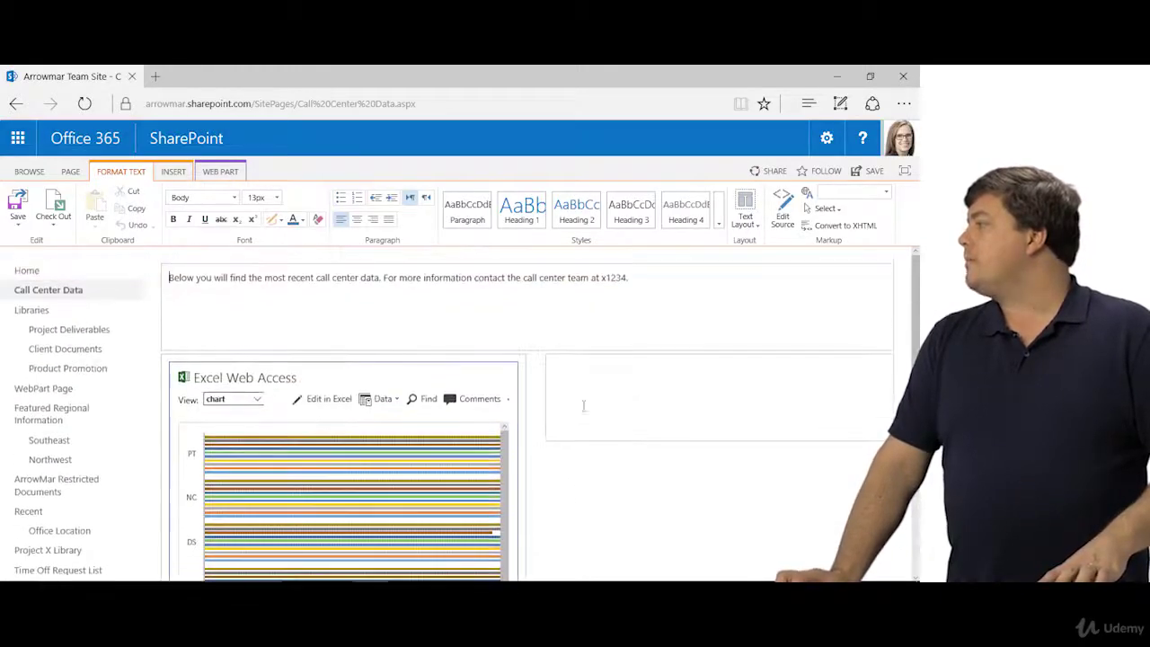
{"action": "left_click", "coordinate": [257, 400]}
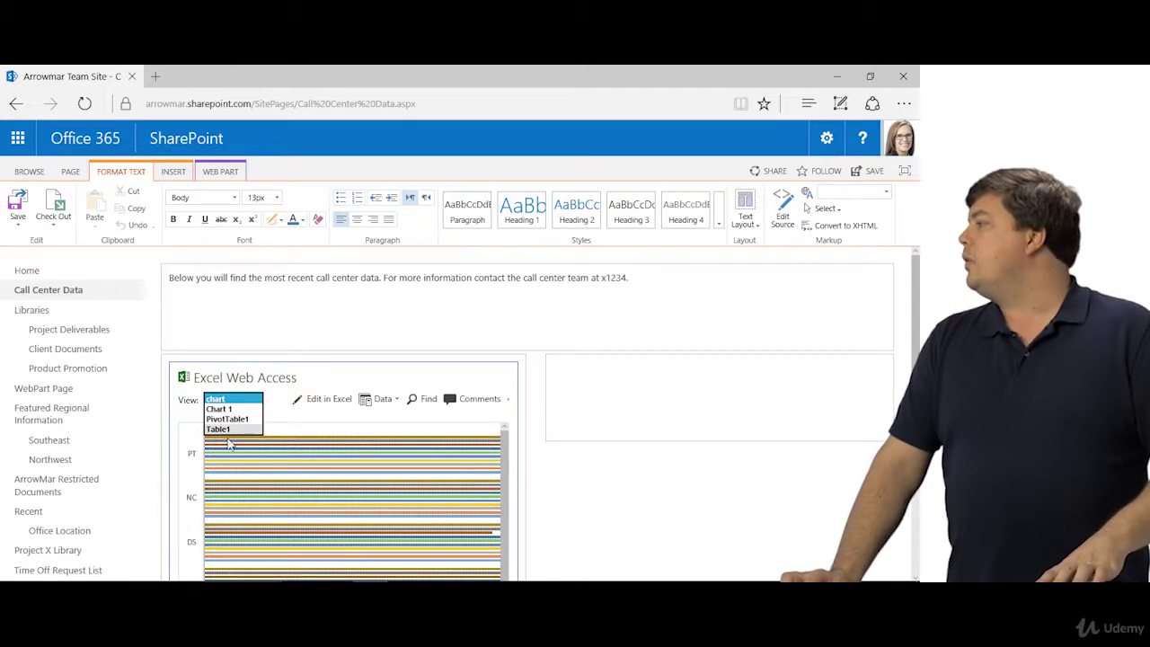
{"action": "left_click", "coordinate": [577, 495]}
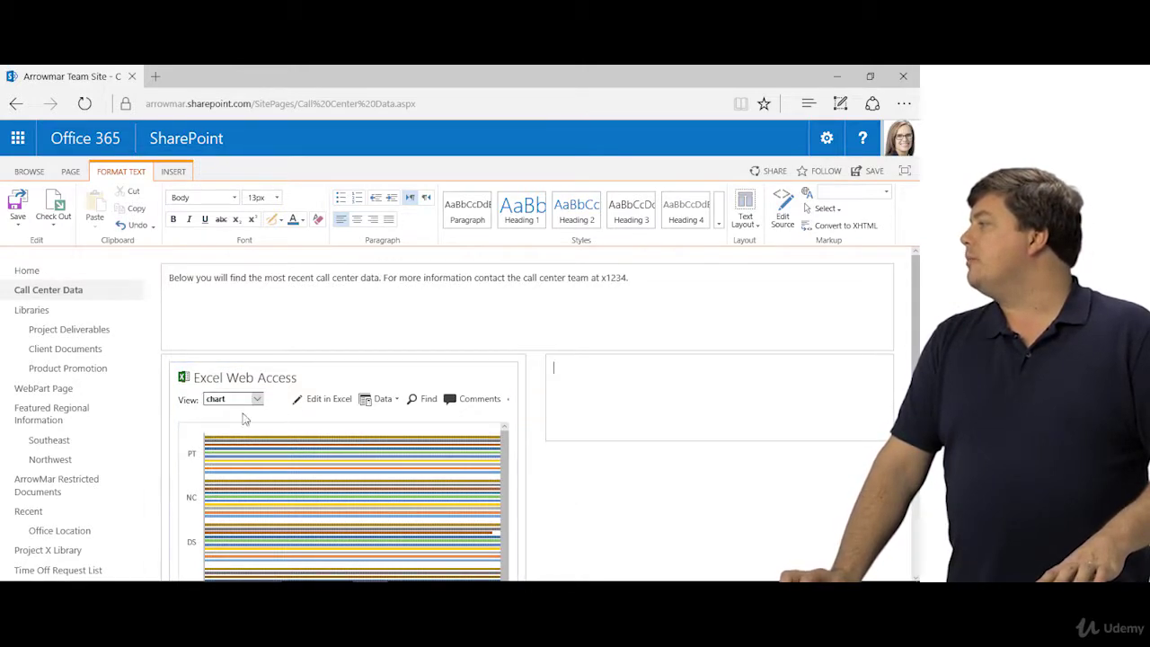
{"action": "left_click", "coordinate": [18, 205]}
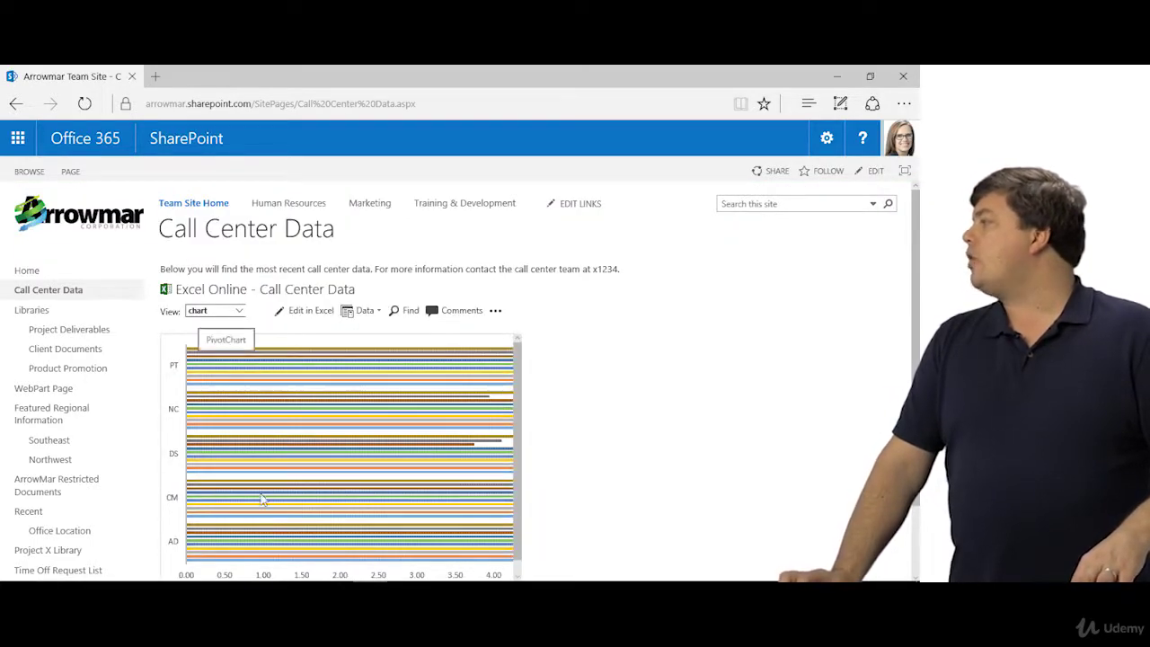
Step: Return the page to edit mode and reopen the Excel web part's settings
{"action": "left_click", "coordinate": [70, 171]}
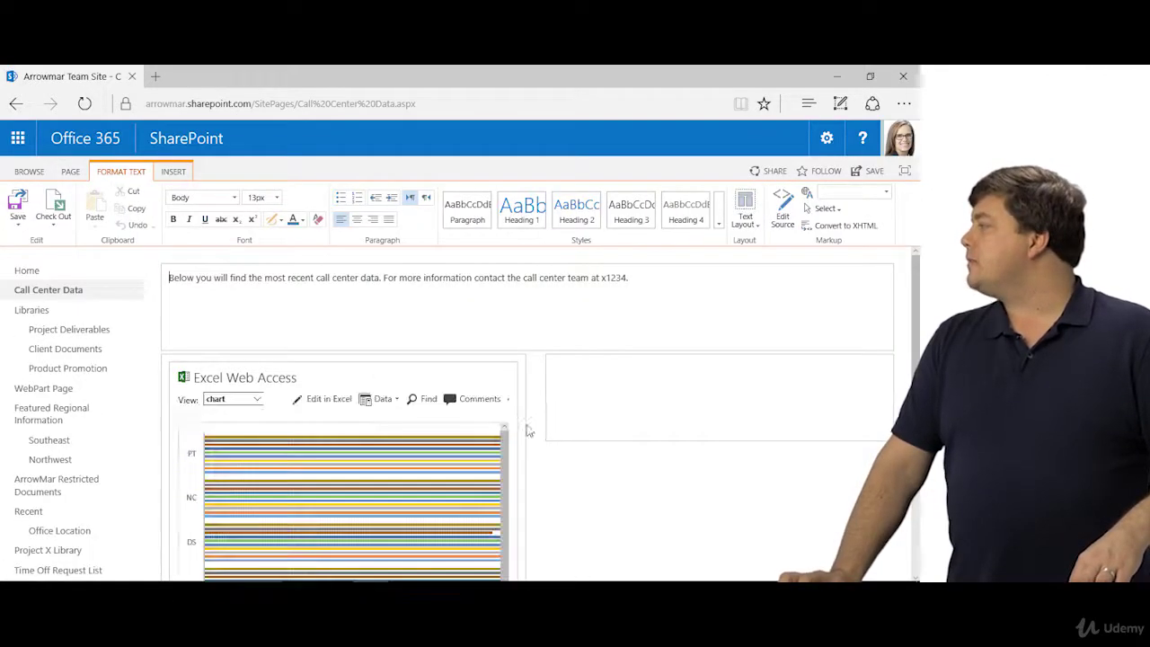
{"action": "left_click", "coordinate": [487, 375]}
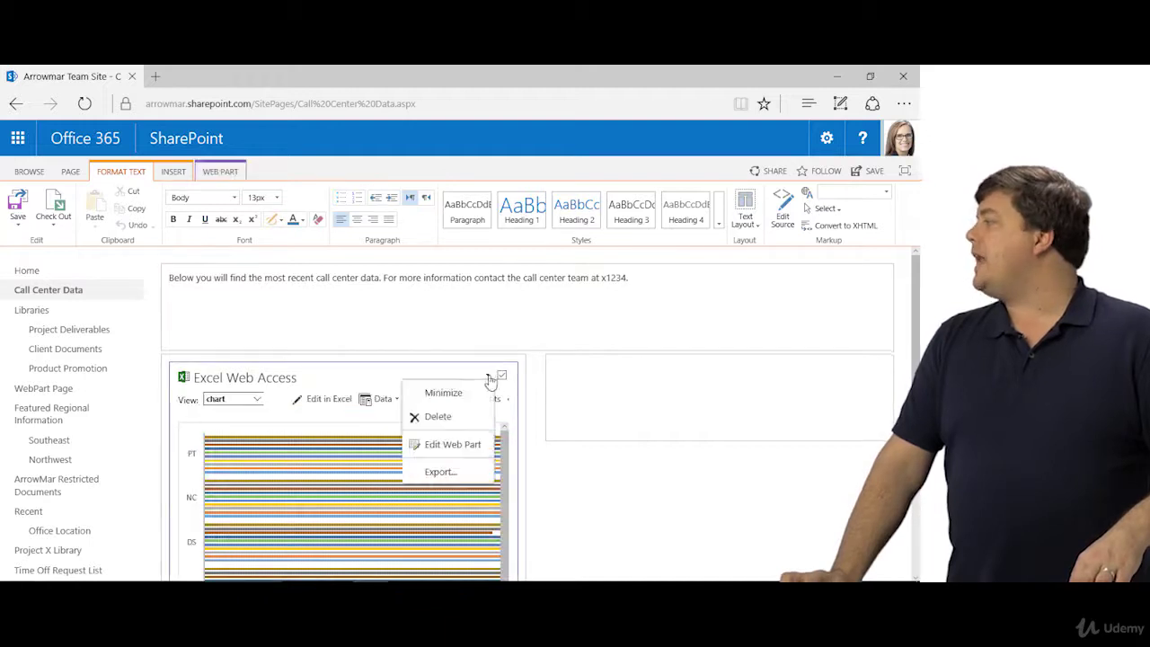
{"action": "left_click", "coordinate": [447, 446]}
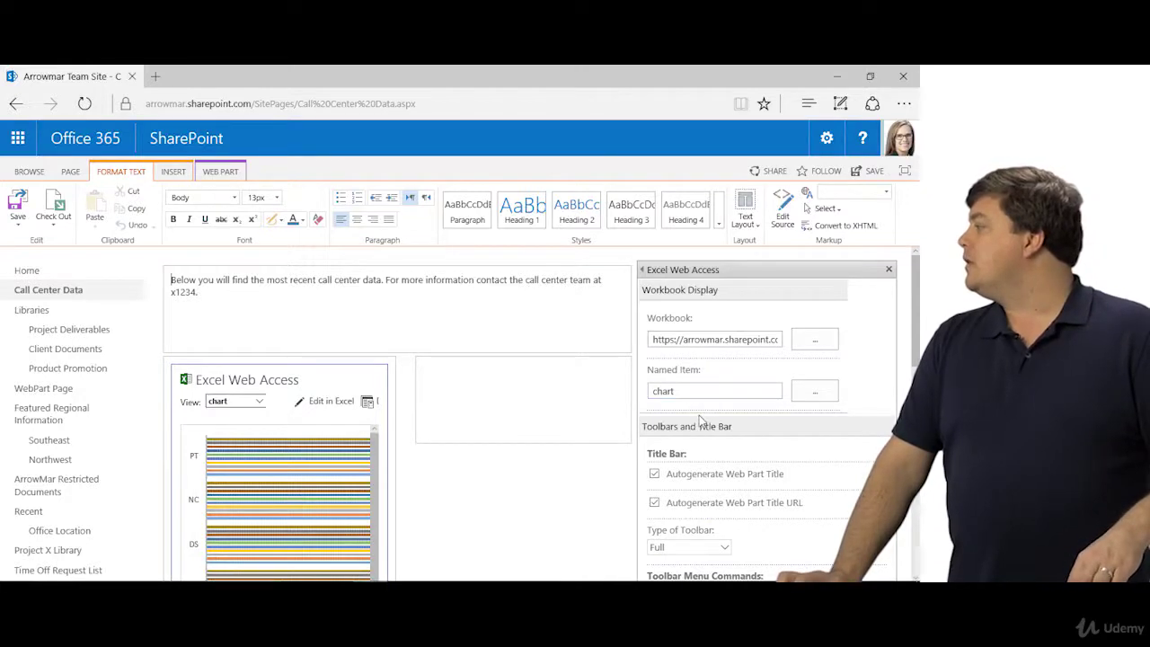
Step: Review the web part's toolbar, navigation and interactivity options, then expand the Appearance section
{"action": "scroll", "coordinate": [700, 420], "scroll_direction": "down", "scroll_amount": 3}
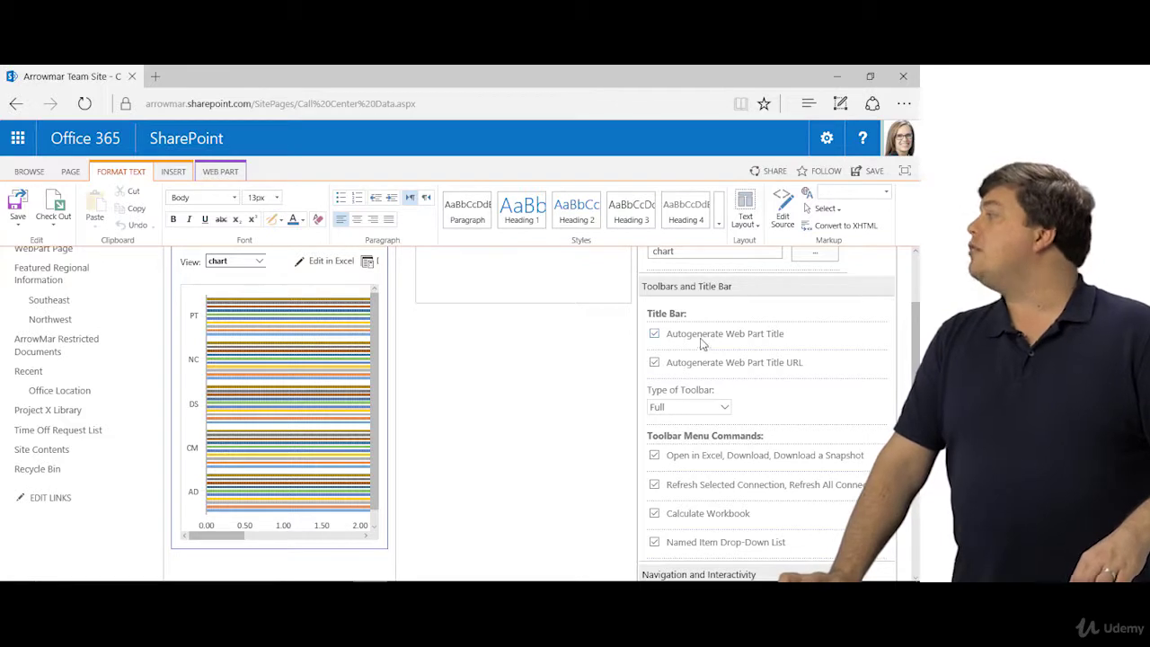
{"action": "scroll", "coordinate": [526, 381], "scroll_direction": "up", "scroll_amount": 2}
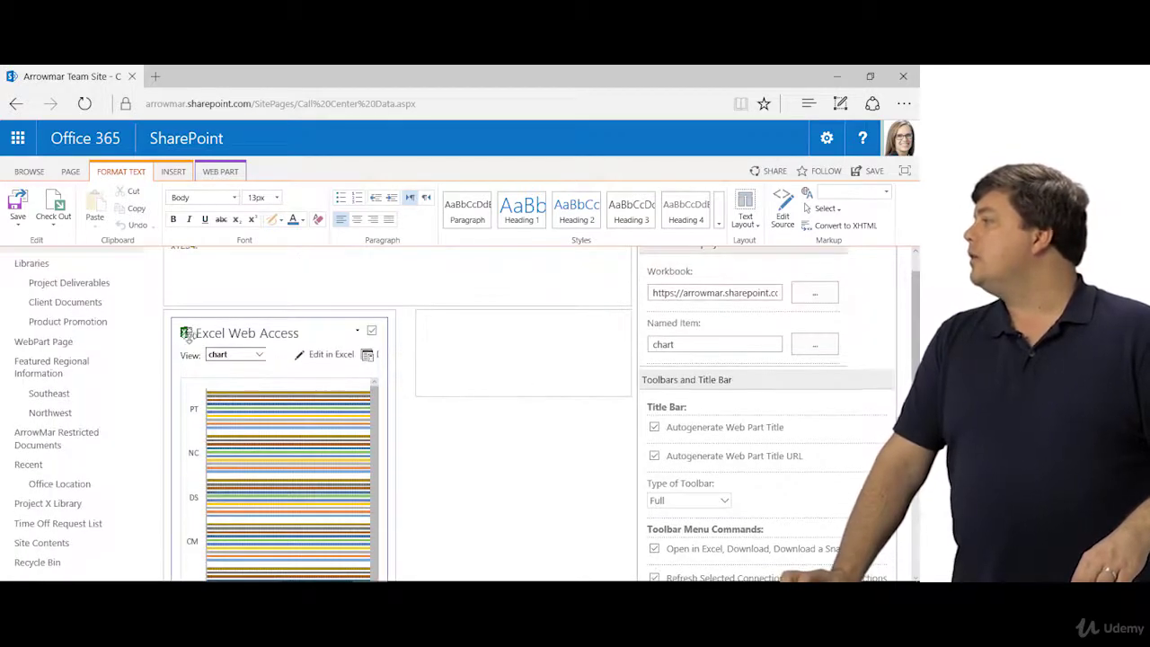
{"action": "scroll", "coordinate": [721, 440], "scroll_direction": "down", "scroll_amount": 2}
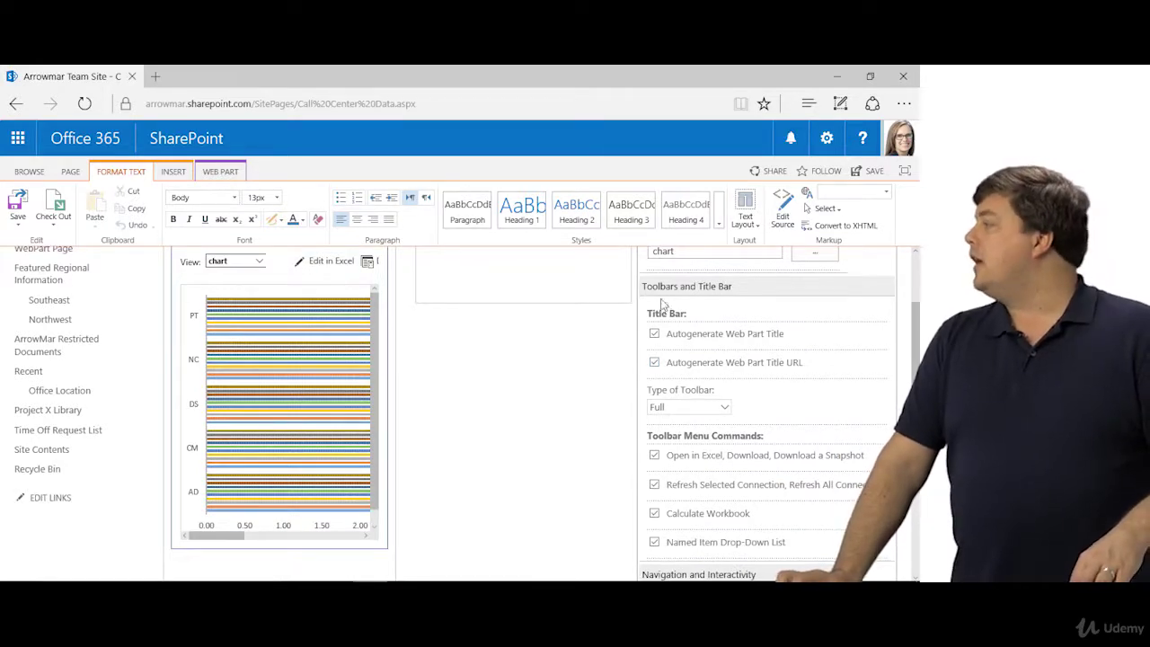
{"action": "scroll", "coordinate": [677, 364], "scroll_direction": "down", "scroll_amount": 1}
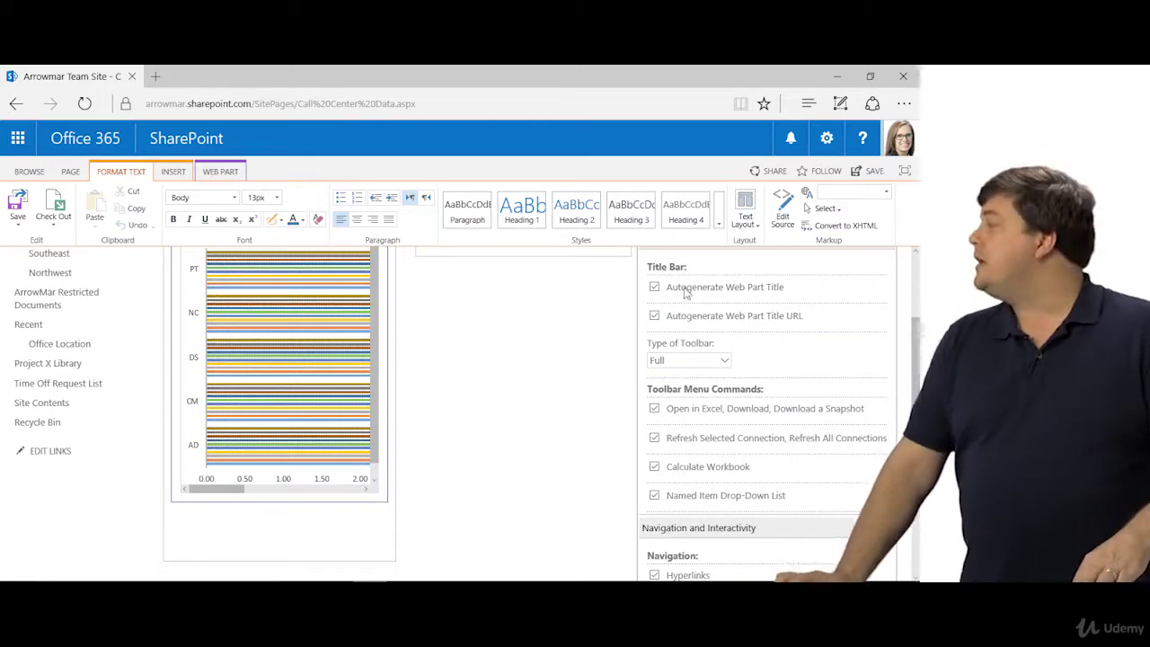
{"action": "scroll", "coordinate": [687, 293], "scroll_direction": "down", "scroll_amount": 1}
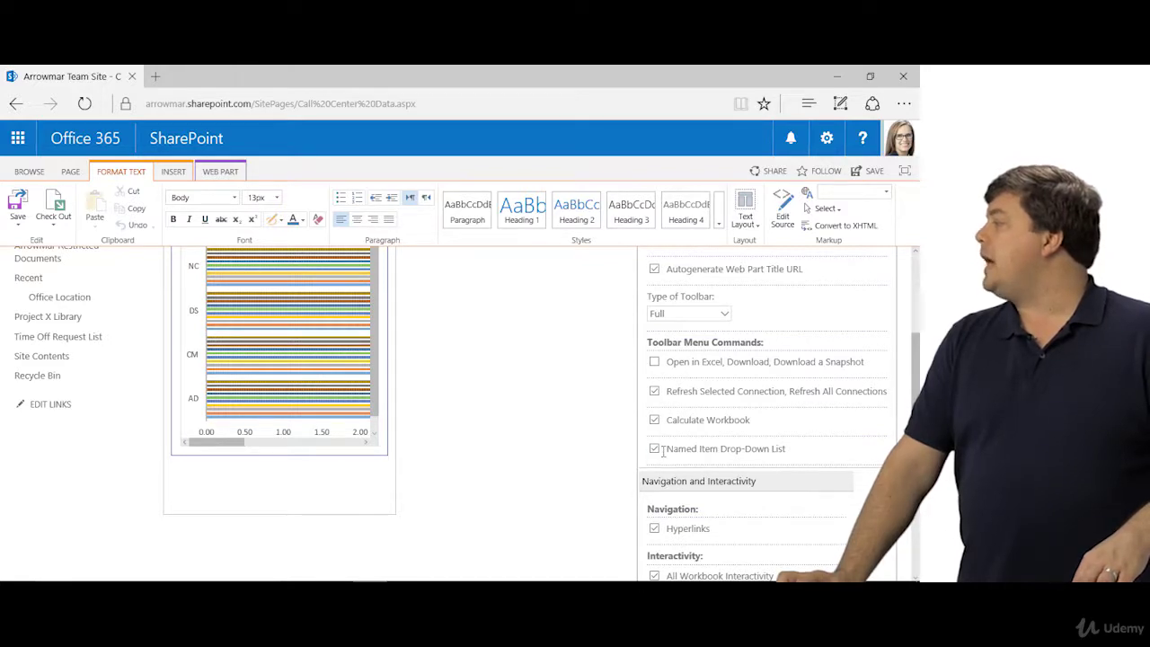
{"action": "scroll", "coordinate": [410, 403], "scroll_direction": "up", "scroll_amount": 3}
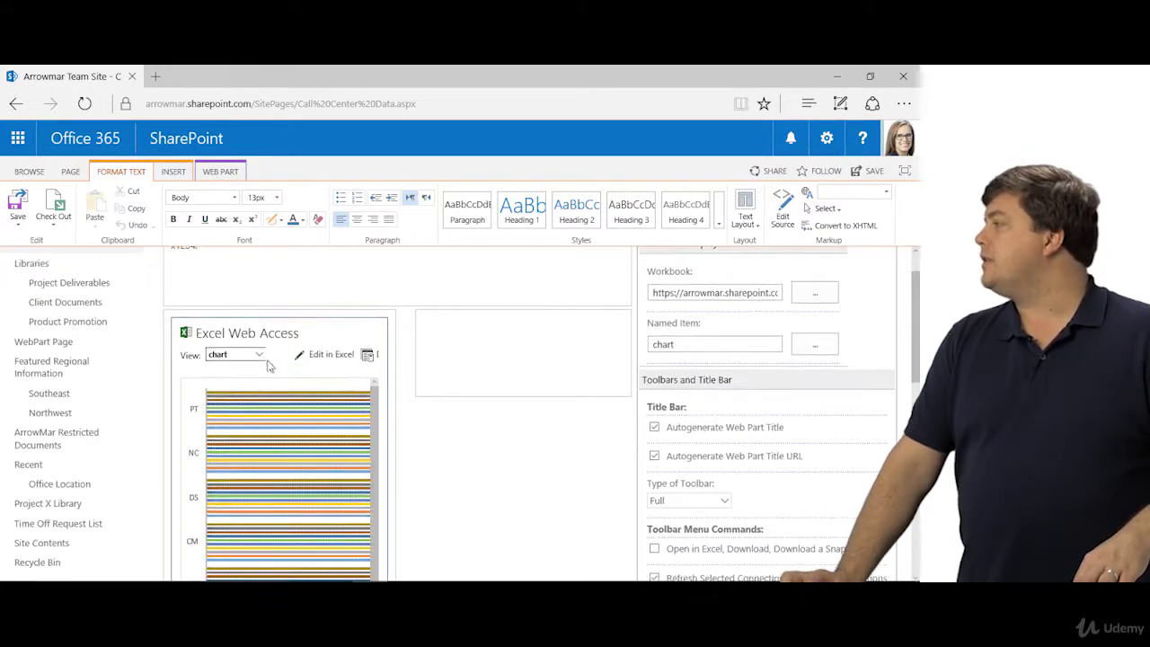
{"action": "scroll", "coordinate": [613, 470], "scroll_direction": "down", "scroll_amount": 3}
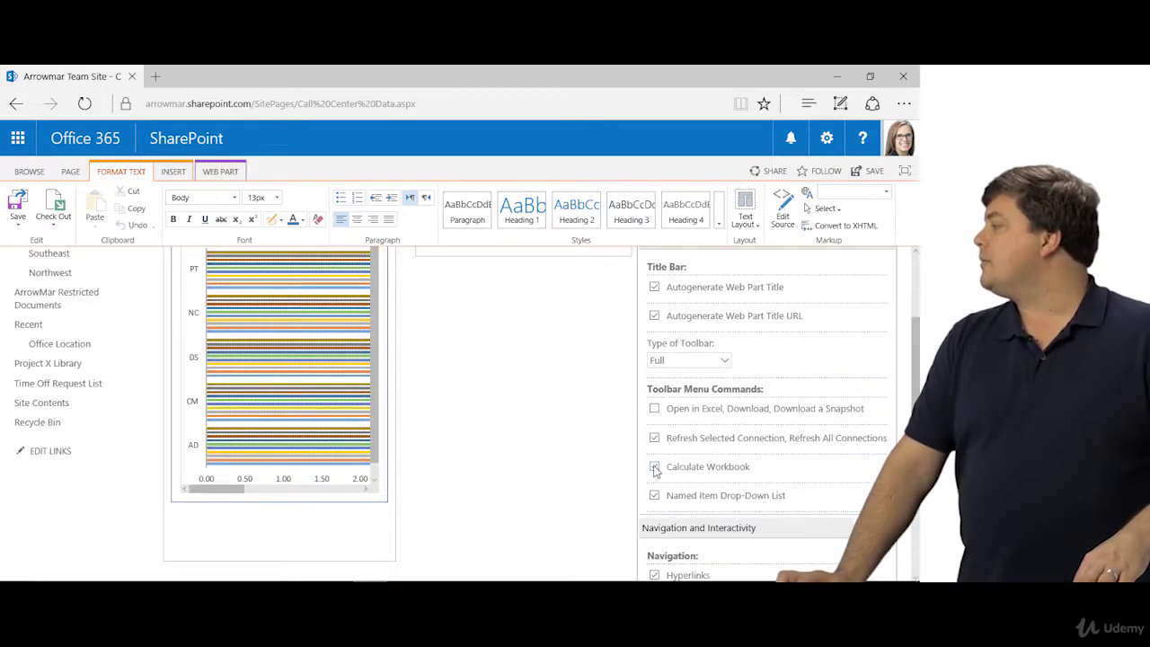
{"action": "scroll", "coordinate": [653, 485], "scroll_direction": "down", "scroll_amount": 3}
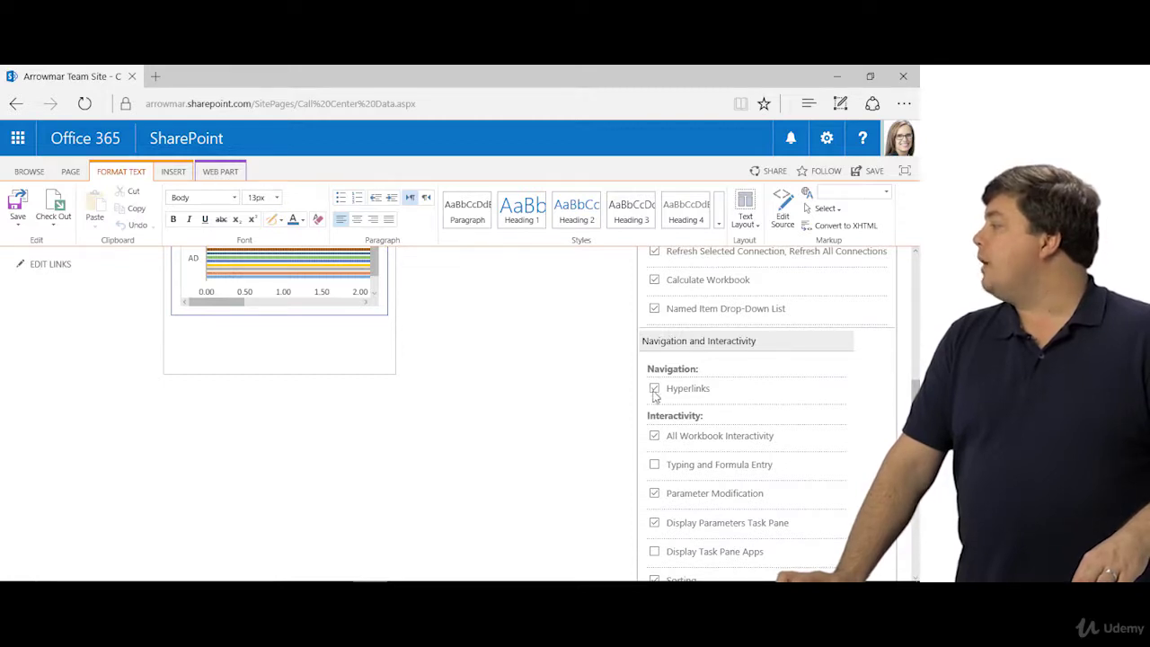
{"action": "scroll", "coordinate": [674, 403], "scroll_direction": "down", "scroll_amount": 1}
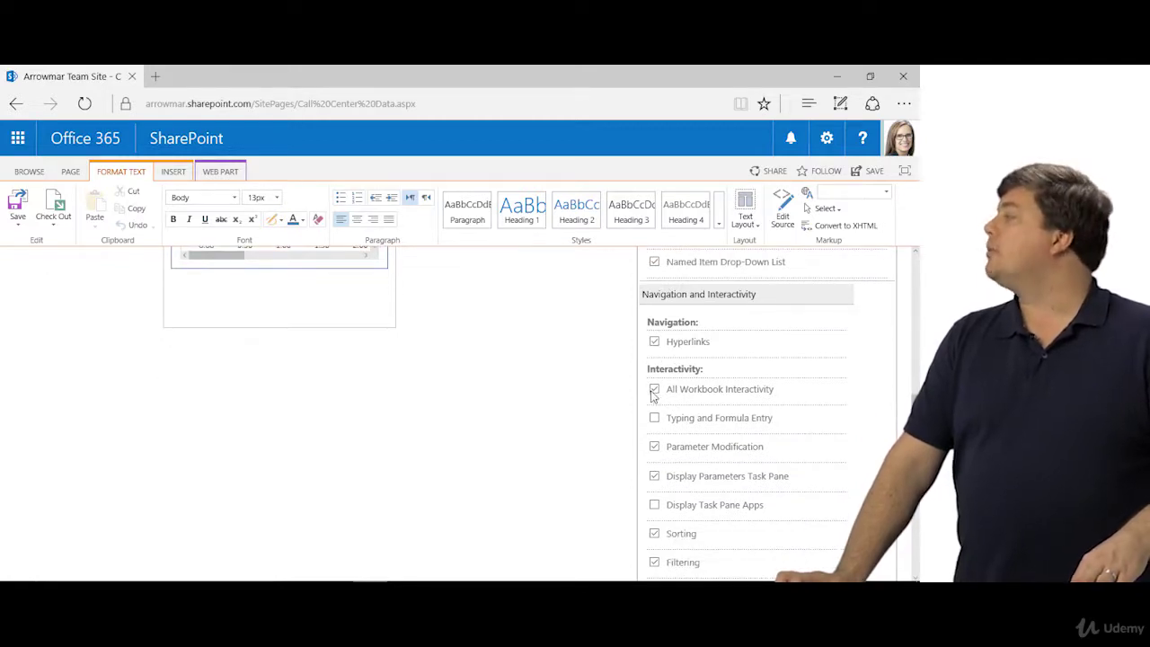
{"action": "scroll", "coordinate": [665, 404], "scroll_direction": "down", "scroll_amount": 2}
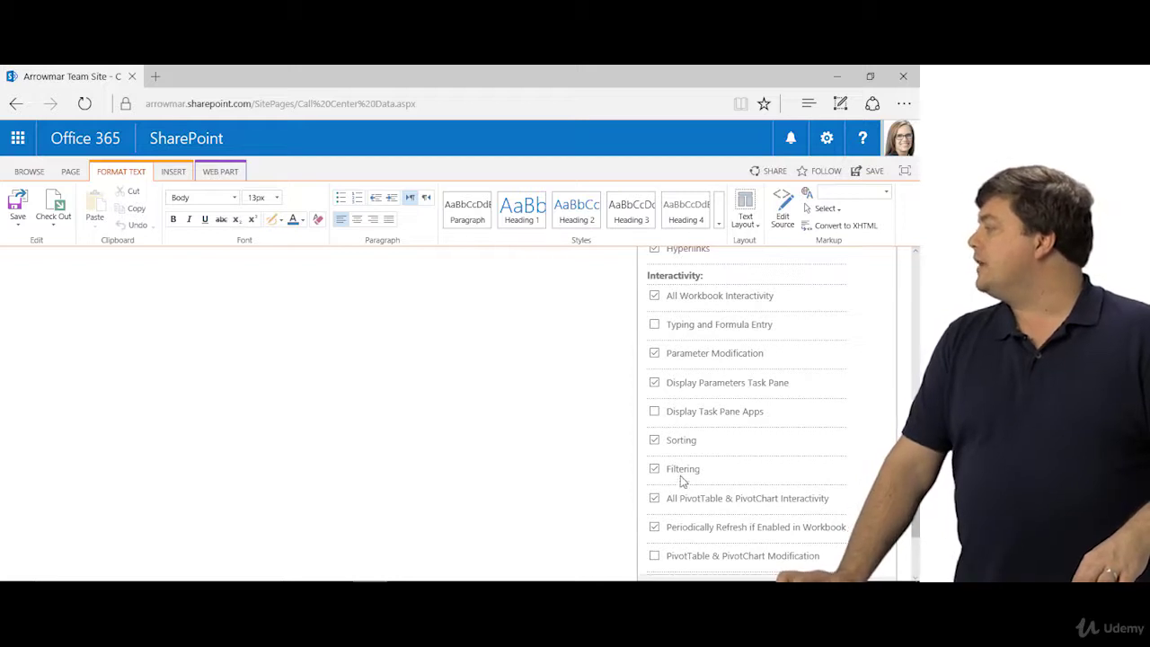
{"action": "scroll", "coordinate": [681, 480], "scroll_direction": "down", "scroll_amount": 1}
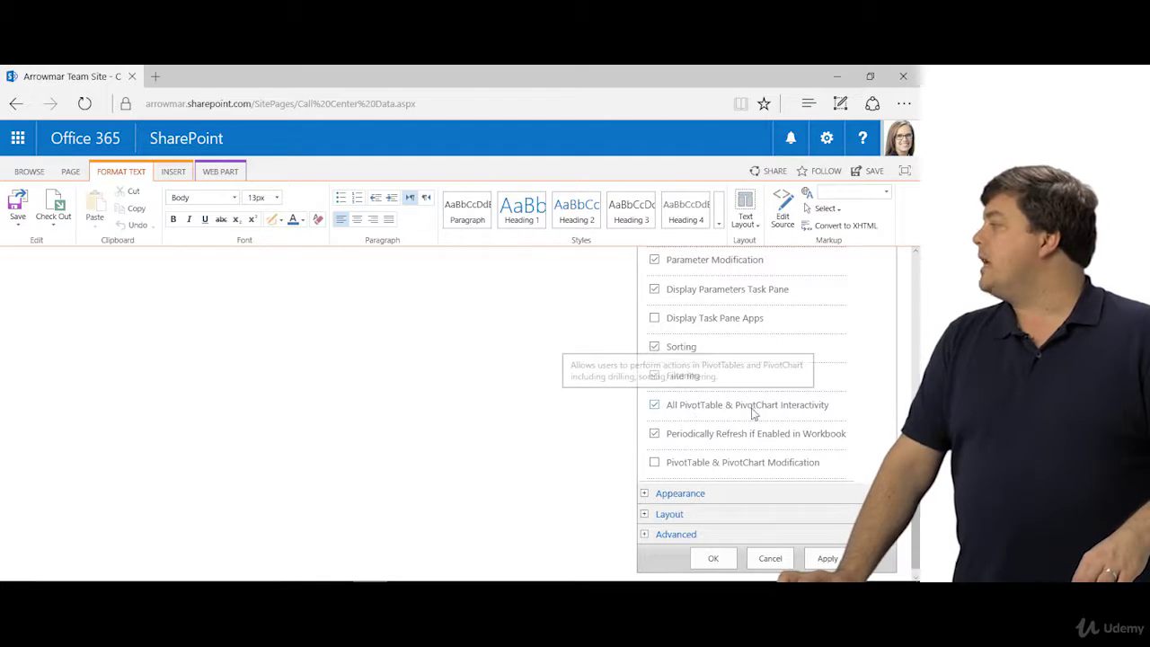
{"action": "mouse_move", "coordinate": [750, 412]}
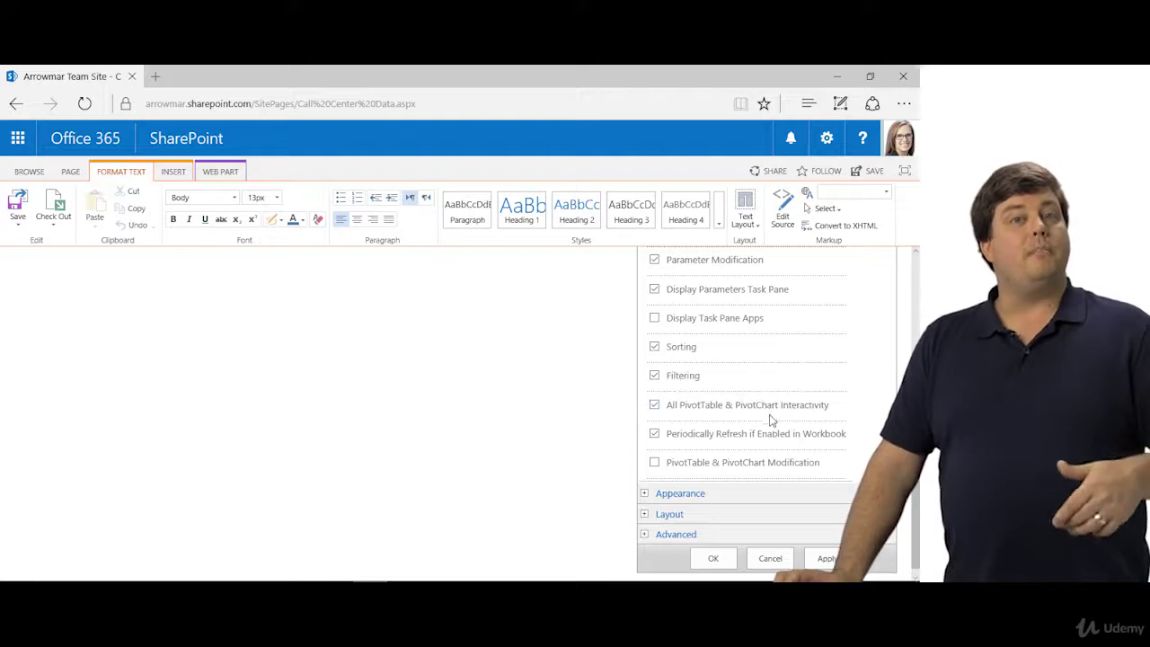
{"action": "left_click", "coordinate": [646, 495]}
Step: Give the web part a fixed width of 1000 and change its height from 400 to 500, then apply
{"action": "scroll", "coordinate": [689, 458], "scroll_direction": "down", "scroll_amount": 3}
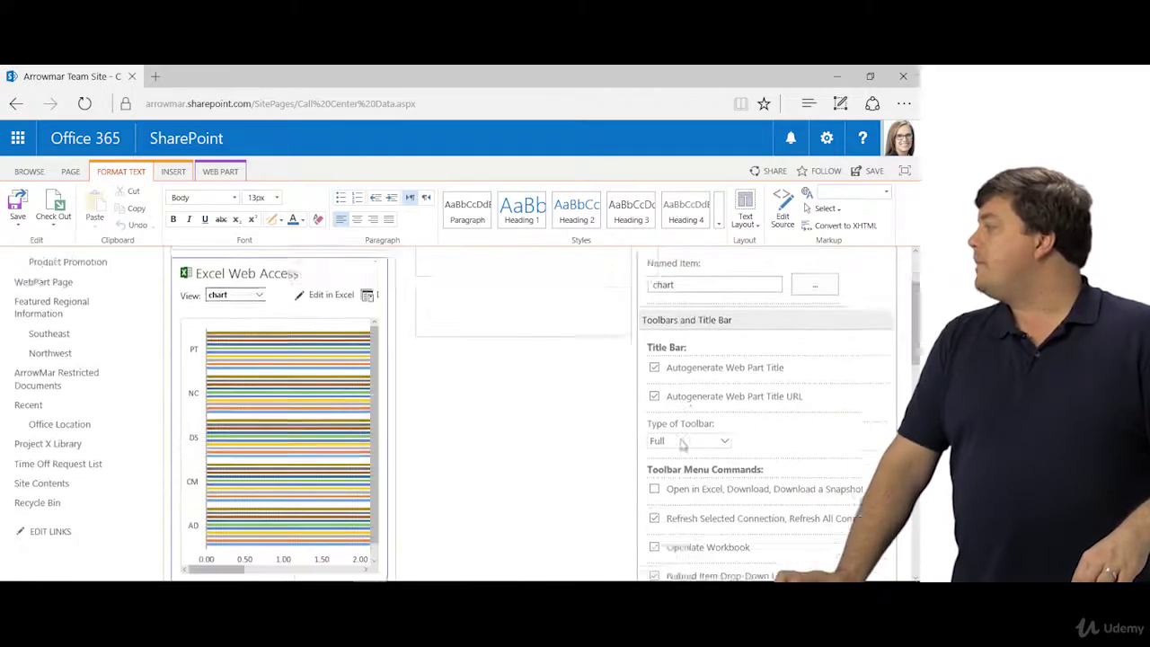
{"action": "scroll", "coordinate": [681, 422], "scroll_direction": "down", "scroll_amount": 10}
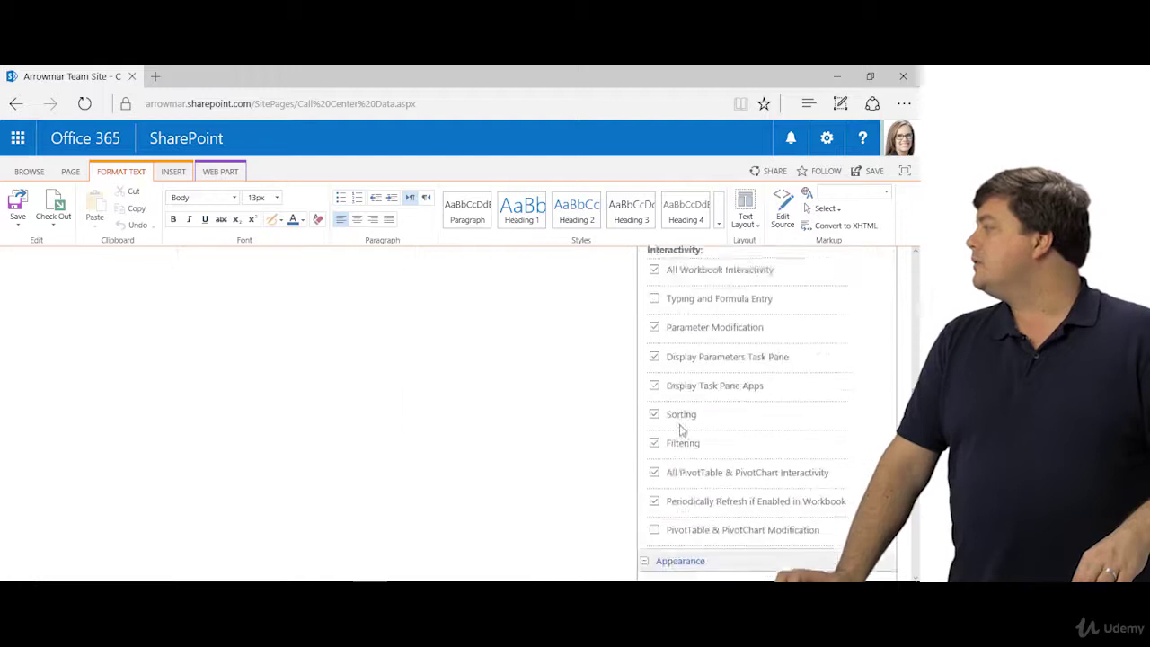
{"action": "scroll", "coordinate": [686, 347], "scroll_direction": "up", "scroll_amount": 1}
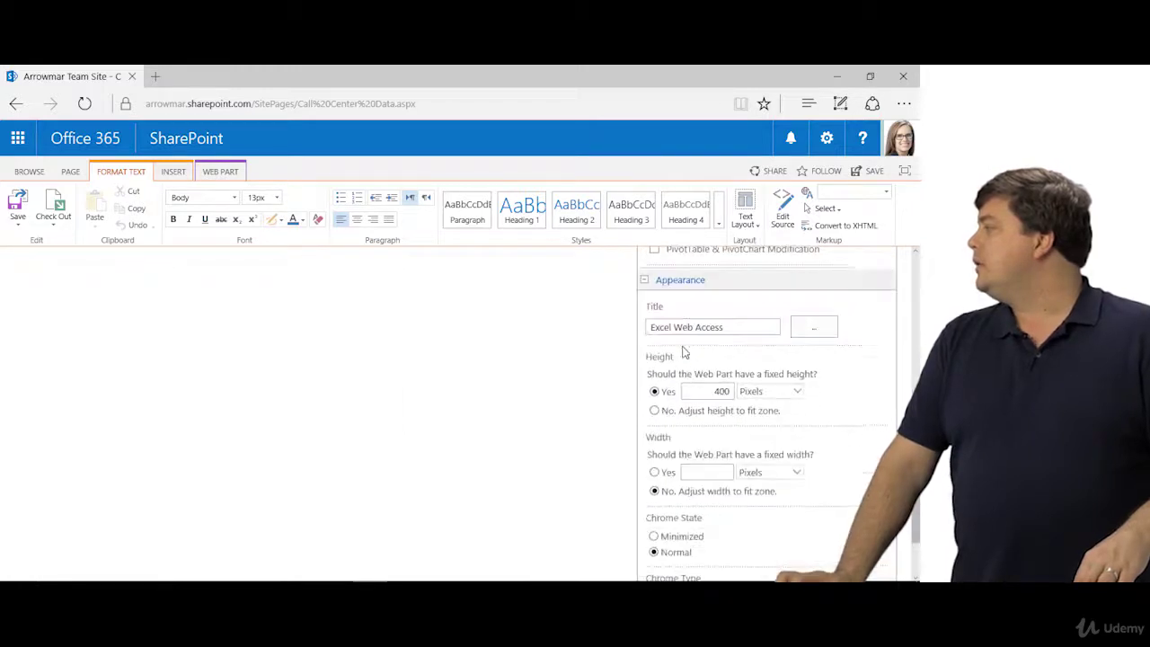
{"action": "left_click", "coordinate": [654, 473]}
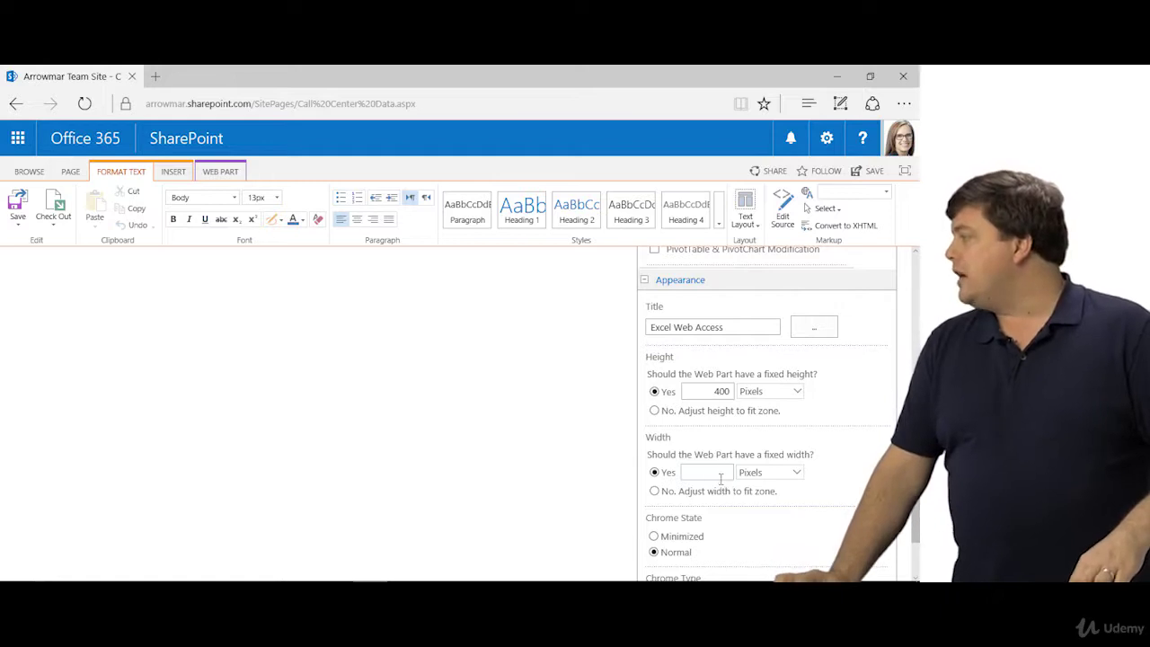
{"action": "left_click", "coordinate": [721, 479]}
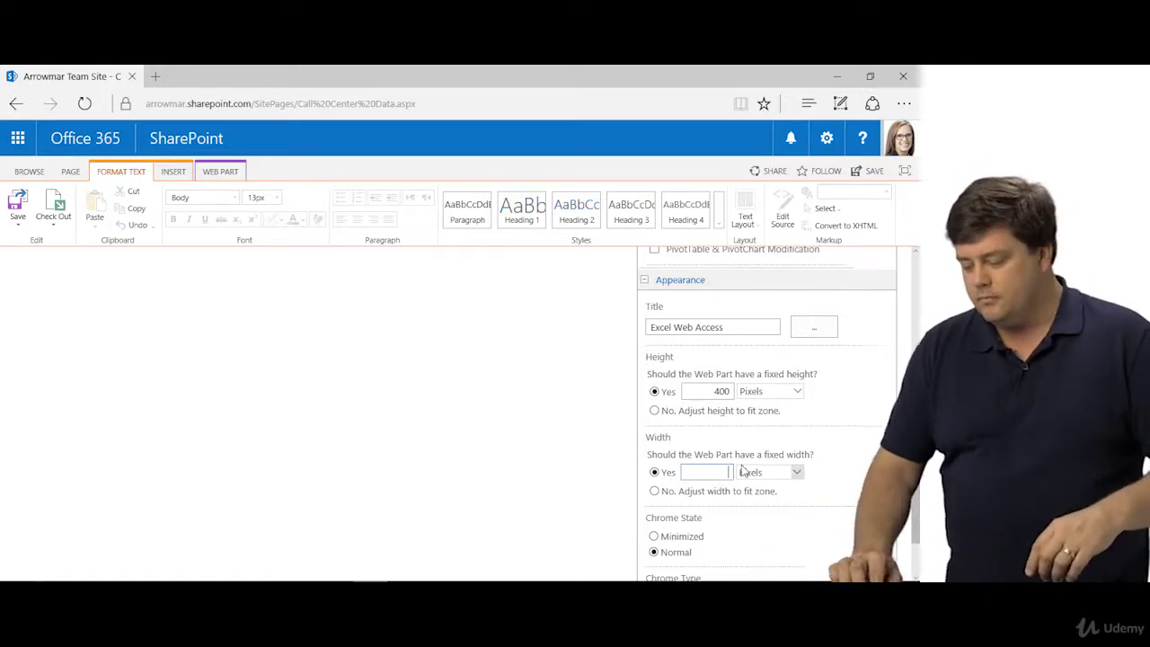
{"action": "type", "text": "1000"}
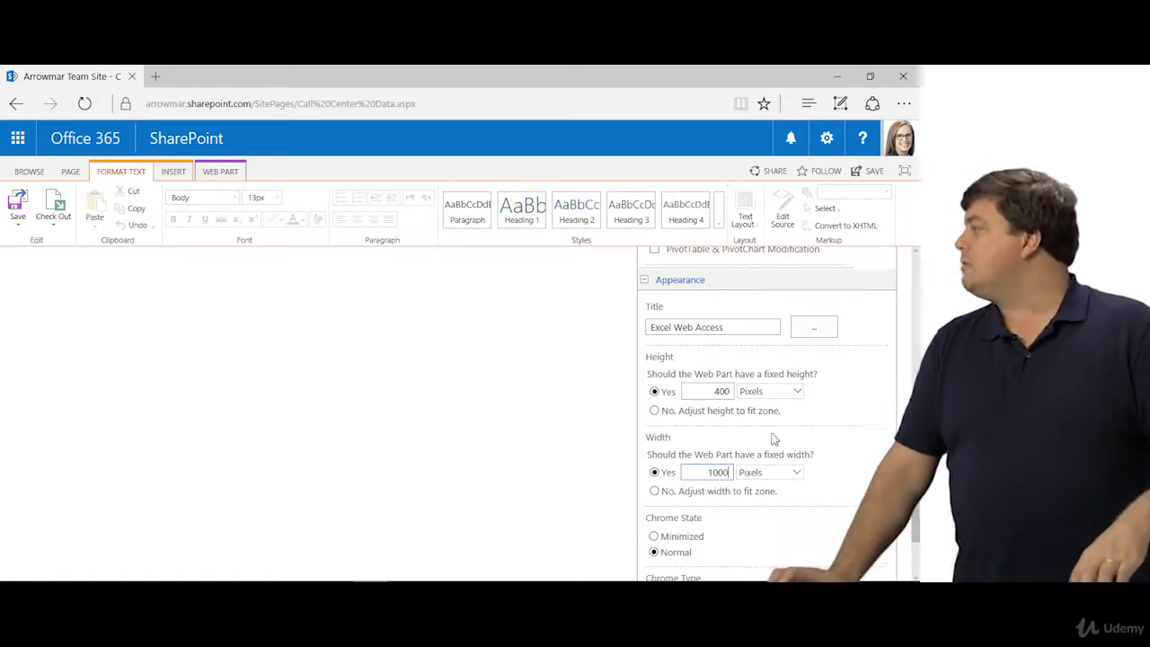
{"action": "double_click", "coordinate": [732, 392]}
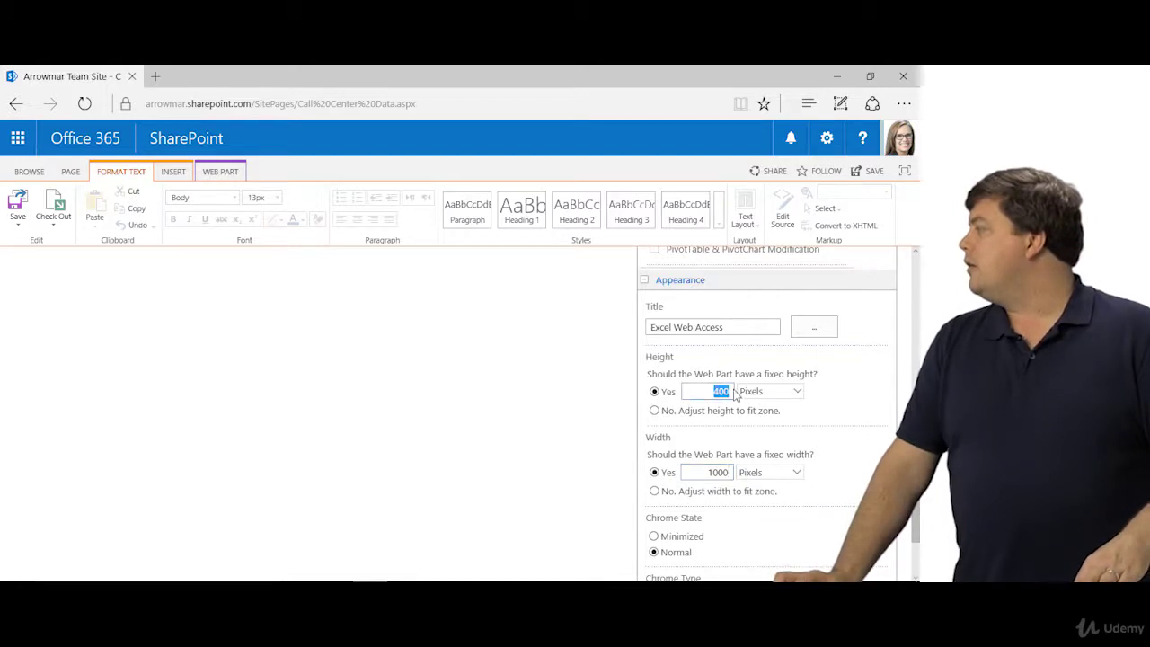
{"action": "type", "text": "50"}
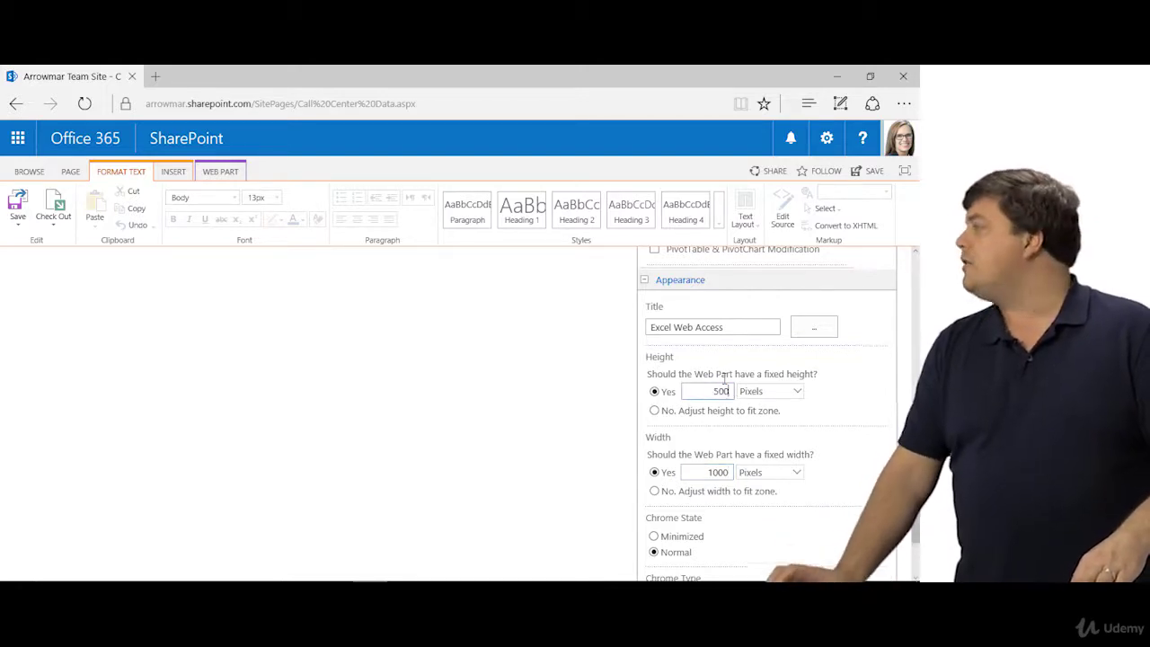
{"action": "type", "text": "0"}
{"action": "scroll", "coordinate": [834, 402], "scroll_direction": "down", "scroll_amount": 3}
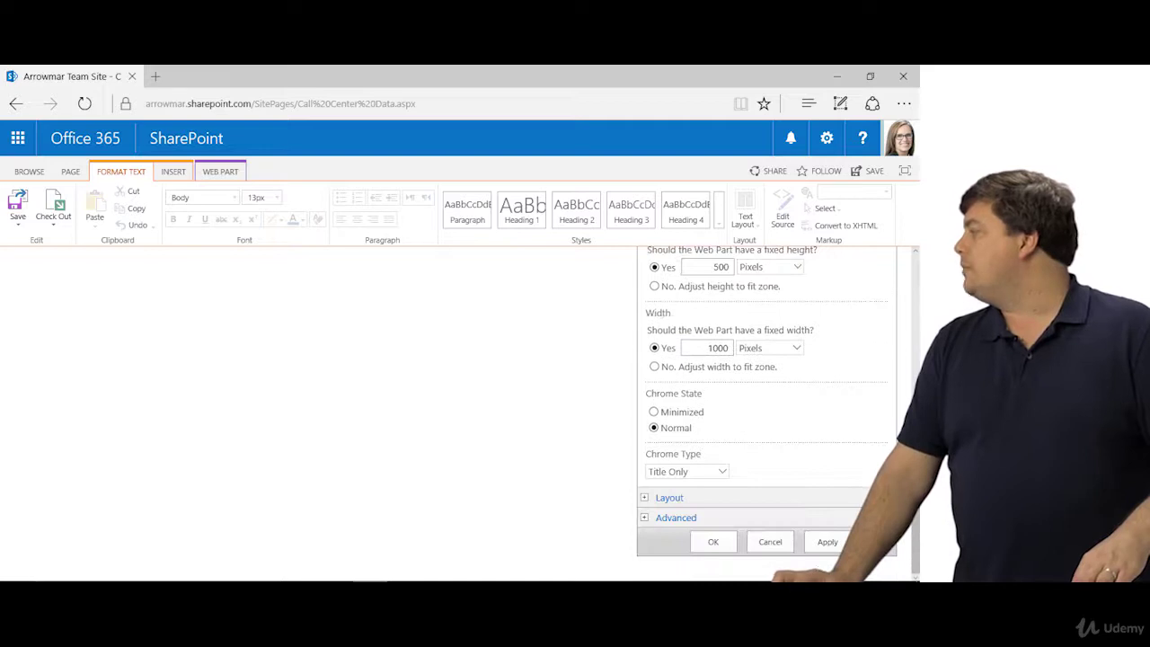
{"action": "left_click", "coordinate": [828, 542]}
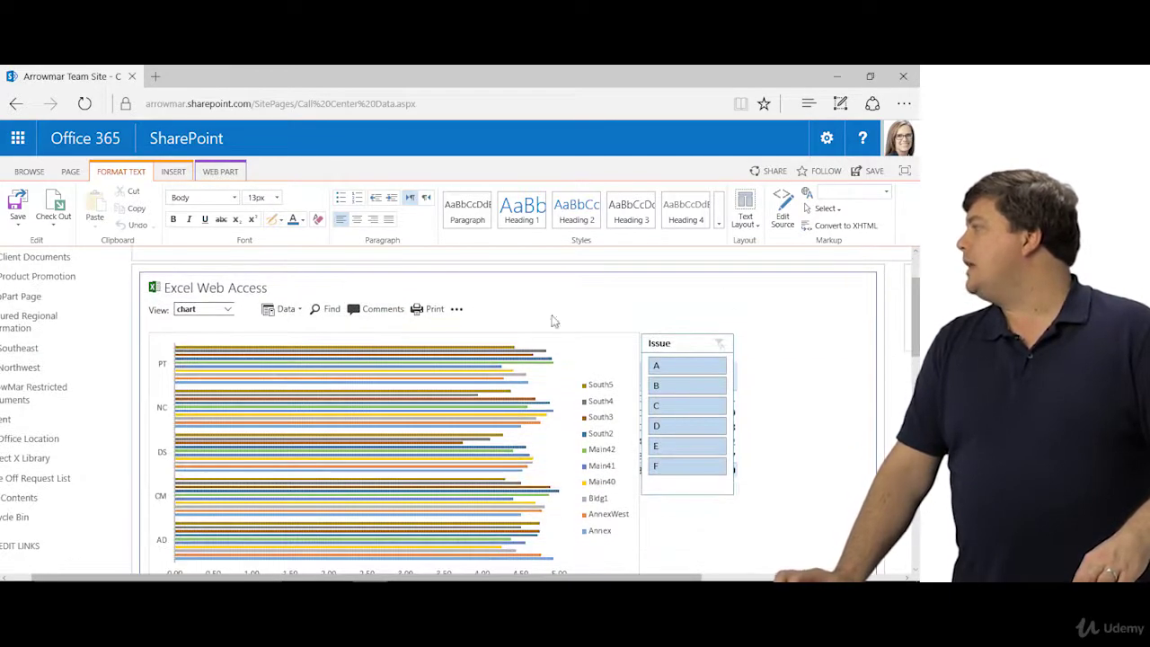
Step: Change the web part's height to 450 and width to 800 pixels and confirm with OK
{"action": "scroll", "coordinate": [611, 449], "scroll_direction": "down", "scroll_amount": 3}
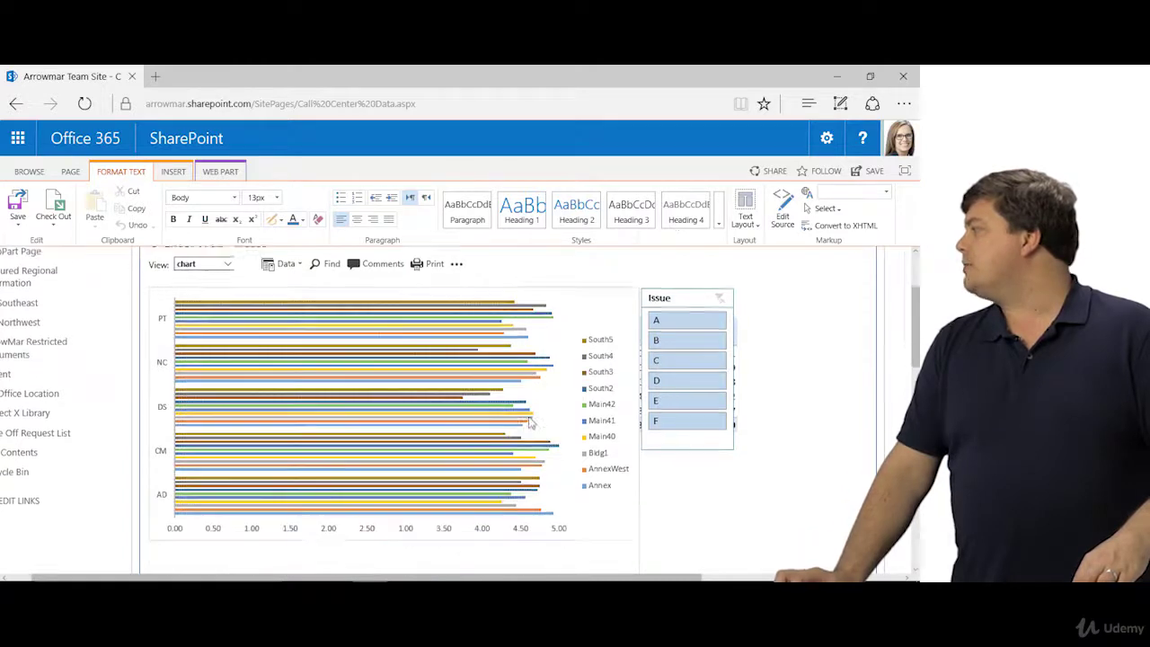
{"action": "scroll", "coordinate": [189, 431], "scroll_direction": "up", "scroll_amount": 3}
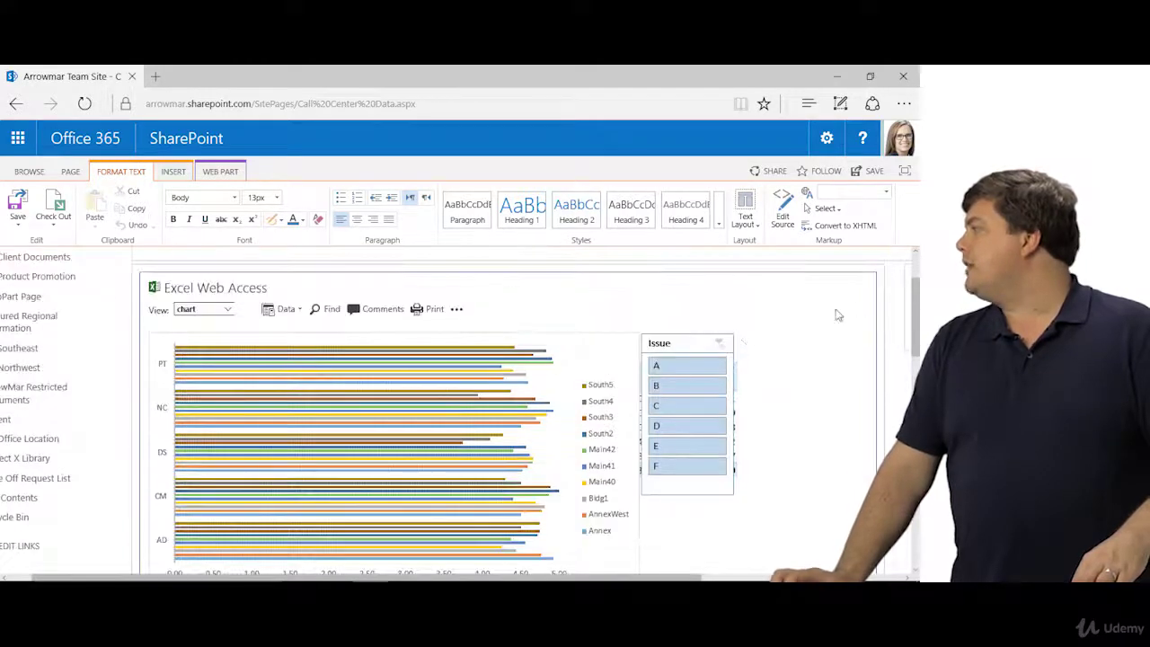
{"action": "scroll", "coordinate": [549, 364], "scroll_direction": "down", "scroll_amount": 3}
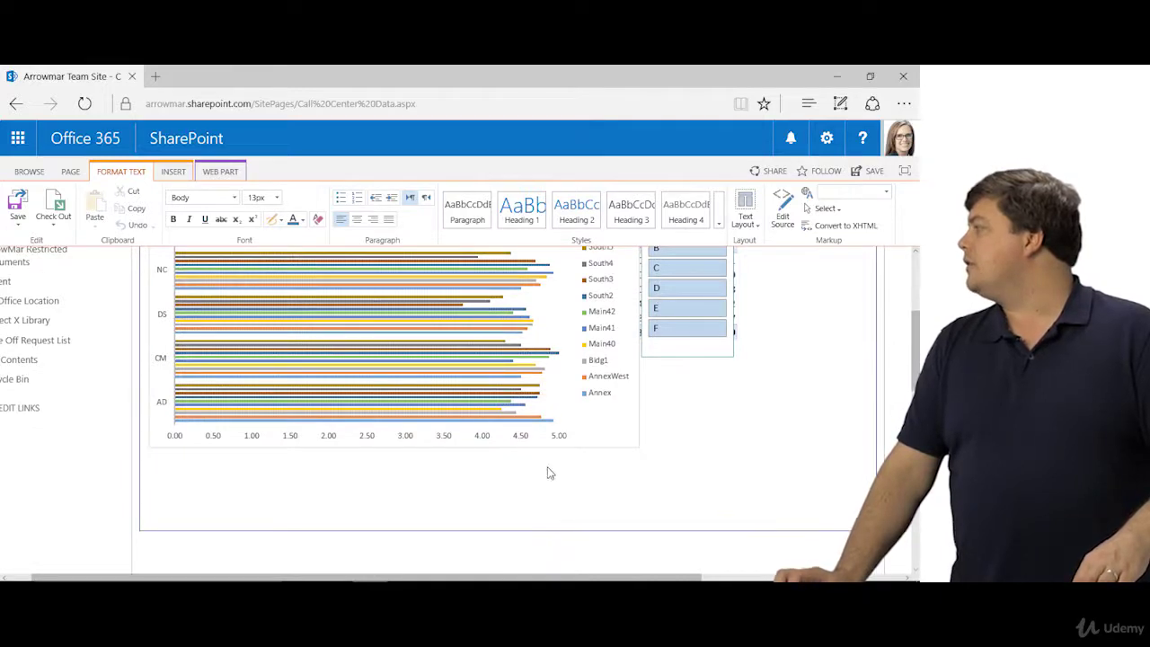
{"action": "scroll", "coordinate": [549, 474], "scroll_direction": "up", "scroll_amount": 5}
{"action": "left_click_drag", "start_coordinate": [641, 580], "coordinate": [894, 579]}
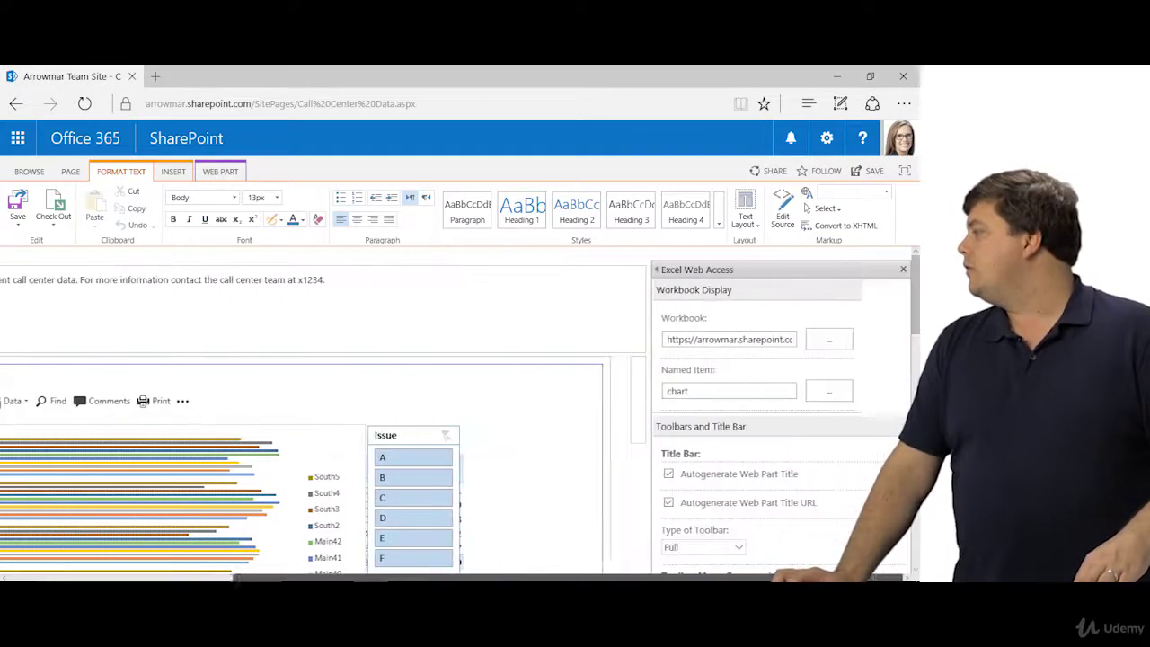
{"action": "scroll", "coordinate": [777, 471], "scroll_direction": "down", "scroll_amount": 5}
{"action": "scroll", "coordinate": [776, 472], "scroll_direction": "down", "scroll_amount": 10}
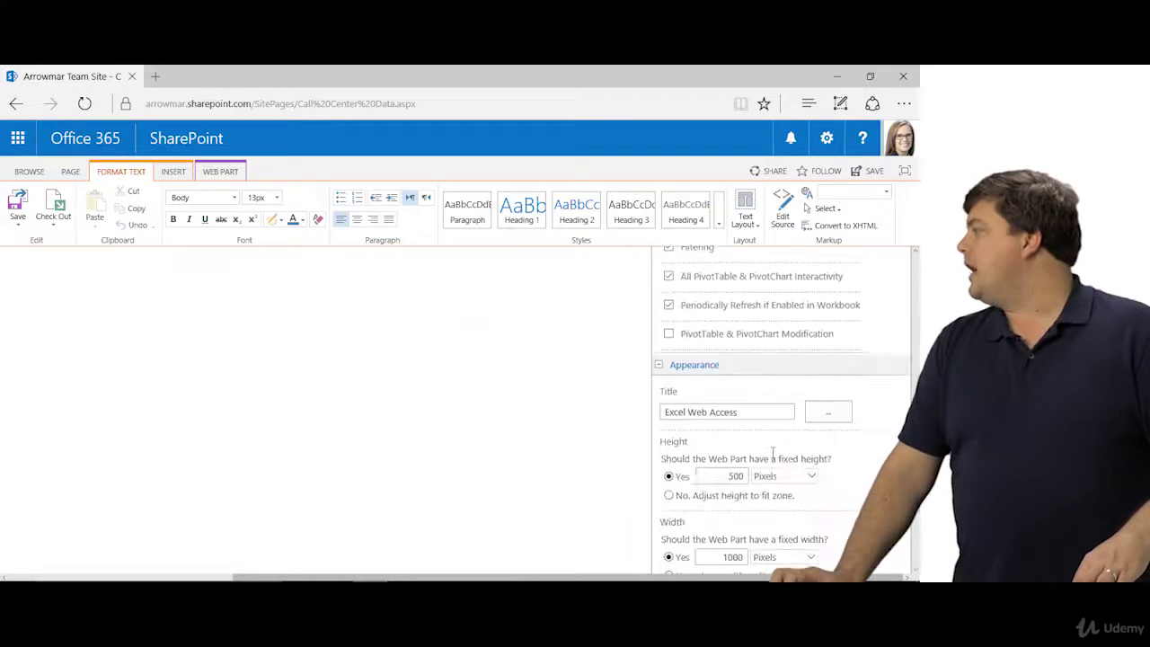
{"action": "left_click_drag", "start_coordinate": [725, 383], "coordinate": [753, 387]}
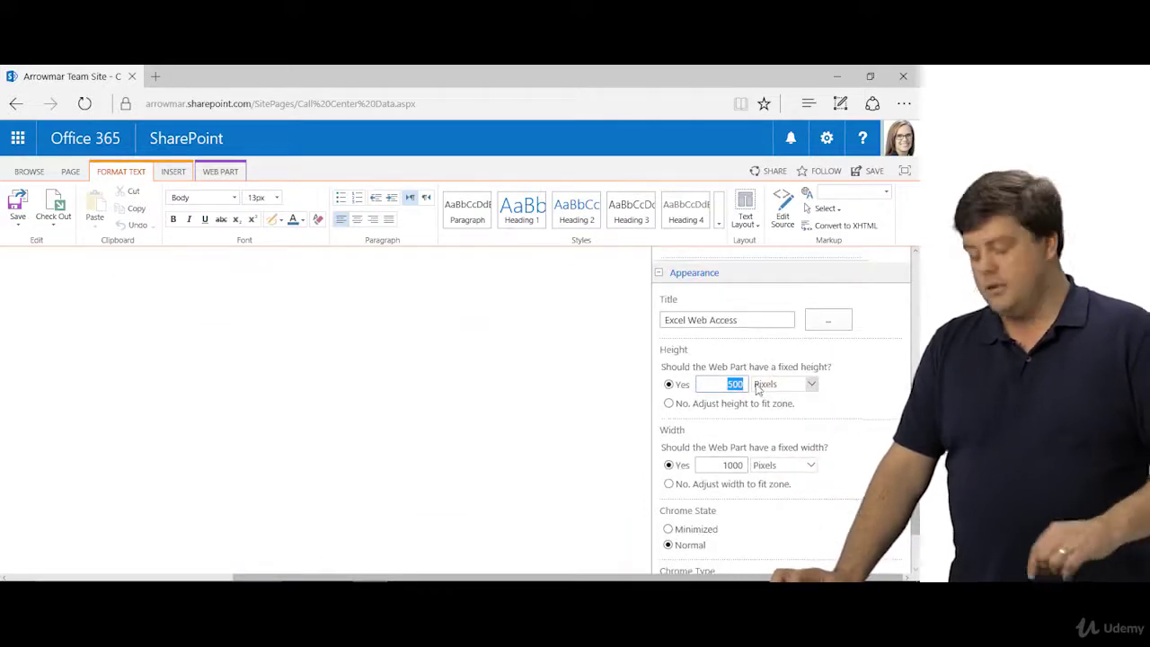
{"action": "type", "text": "450"}
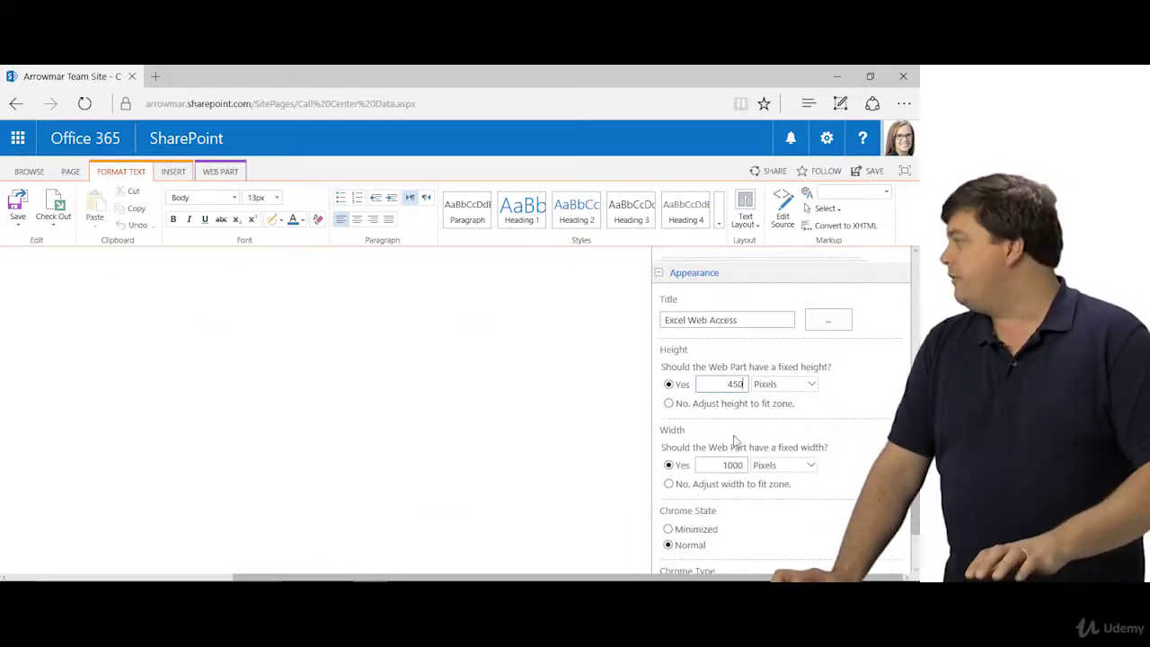
{"action": "left_click", "coordinate": [733, 464]}
{"action": "double_click", "coordinate": [733, 464]}
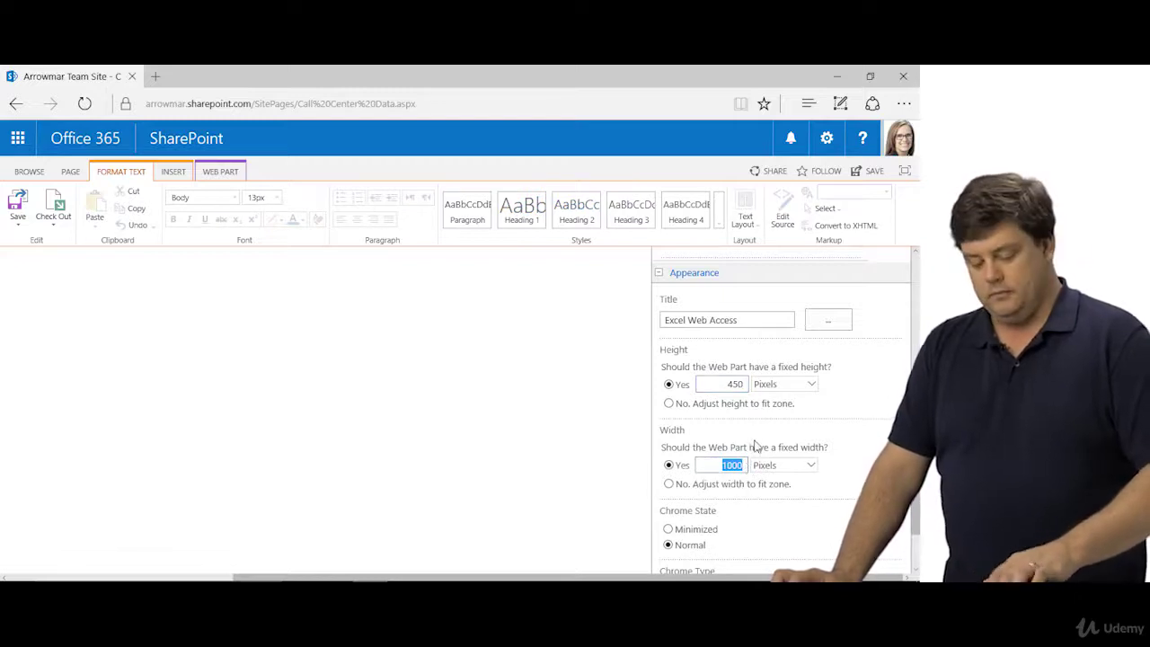
{"action": "type", "text": "800"}
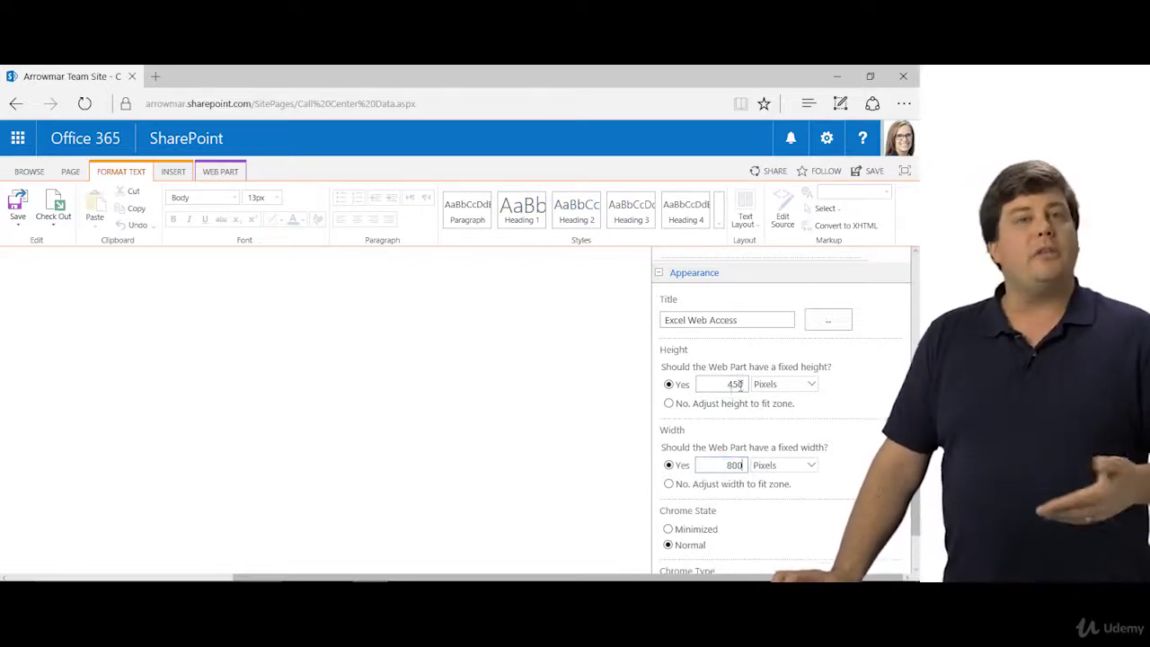
{"action": "scroll", "coordinate": [673, 418], "scroll_direction": "down", "scroll_amount": 2}
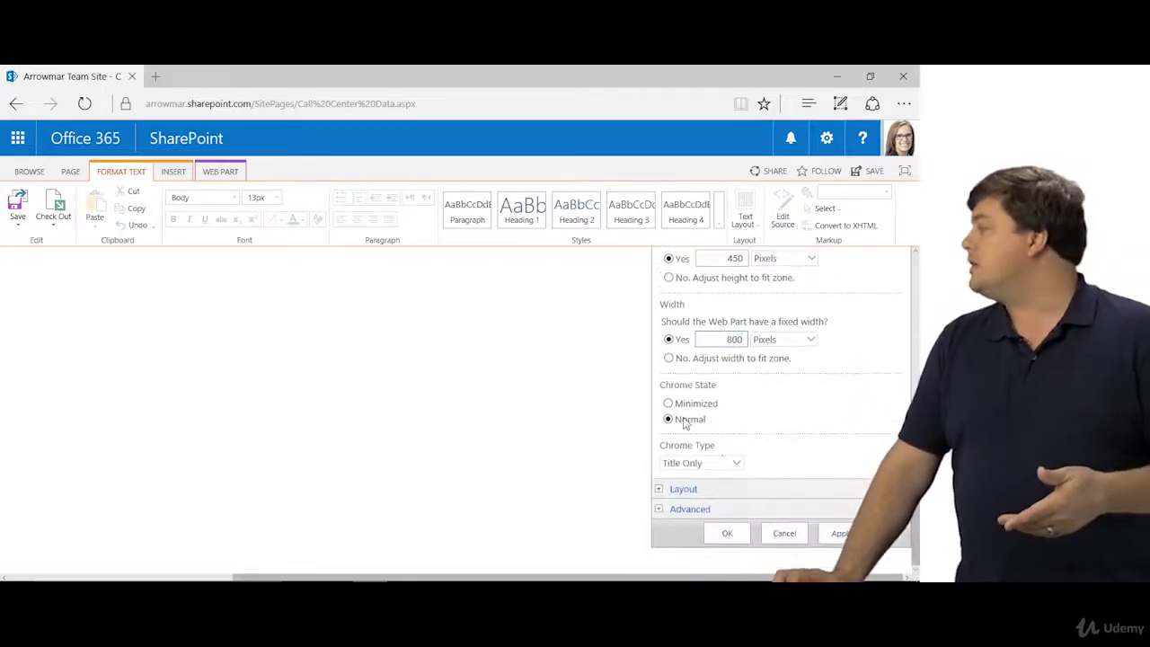
{"action": "left_click", "coordinate": [727, 533]}
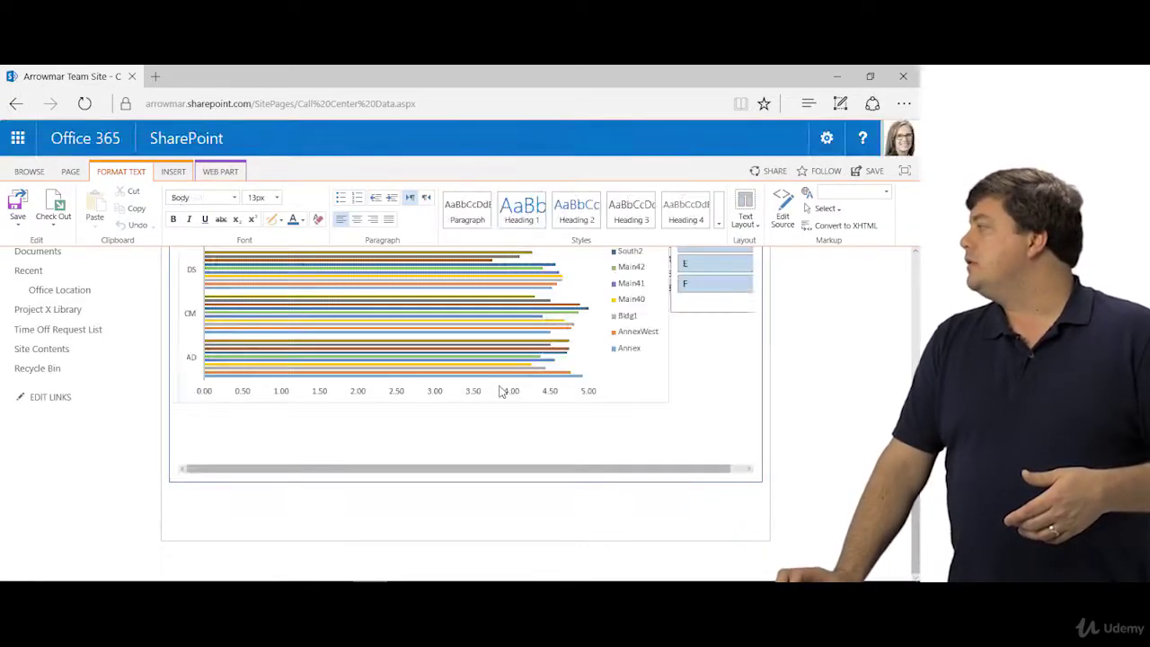
Step: Save the edited Call Center Data page
{"action": "scroll", "coordinate": [576, 377], "scroll_direction": "up", "scroll_amount": 2}
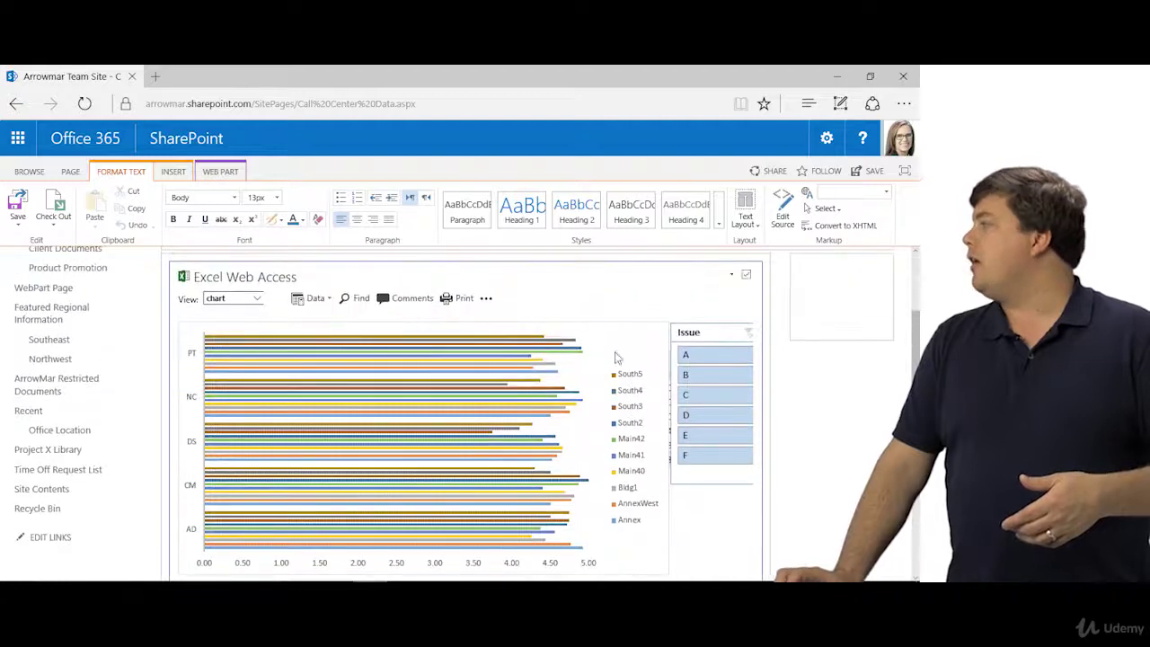
{"action": "scroll", "coordinate": [331, 355], "scroll_direction": "up", "scroll_amount": 1}
{"action": "left_click", "coordinate": [17, 205]}
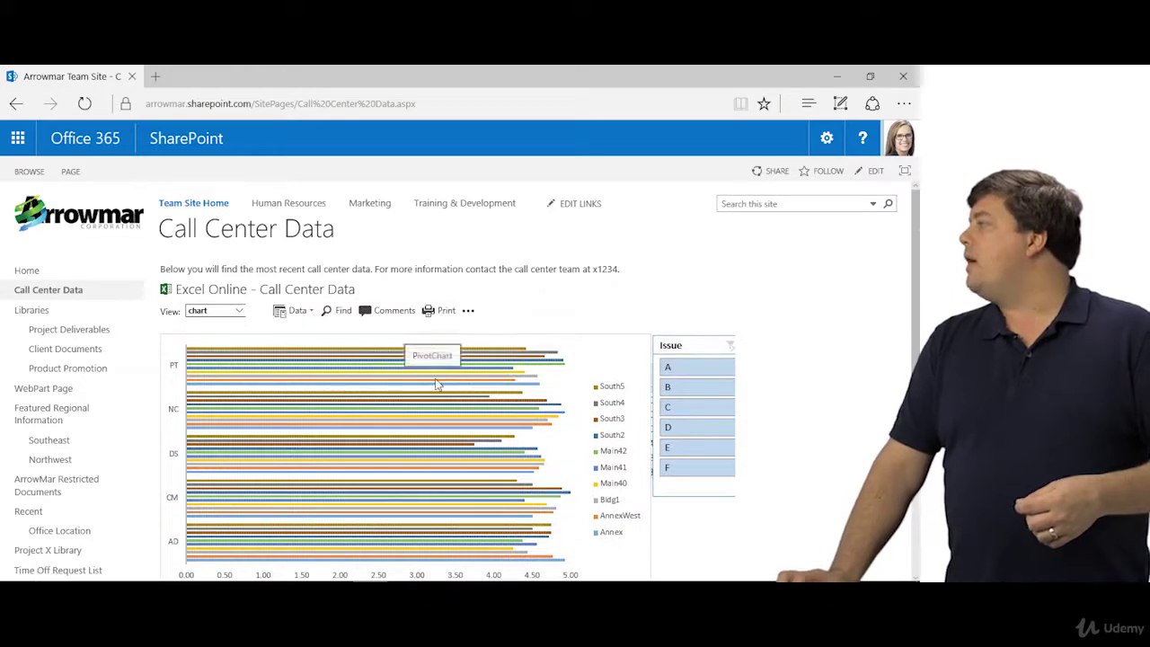
Step: Step the chart's Issue slicer through B, C and E, ending filtered on Issue F
{"action": "scroll", "coordinate": [260, 312], "scroll_direction": "down", "scroll_amount": 1}
{"action": "left_click", "coordinate": [681, 331]}
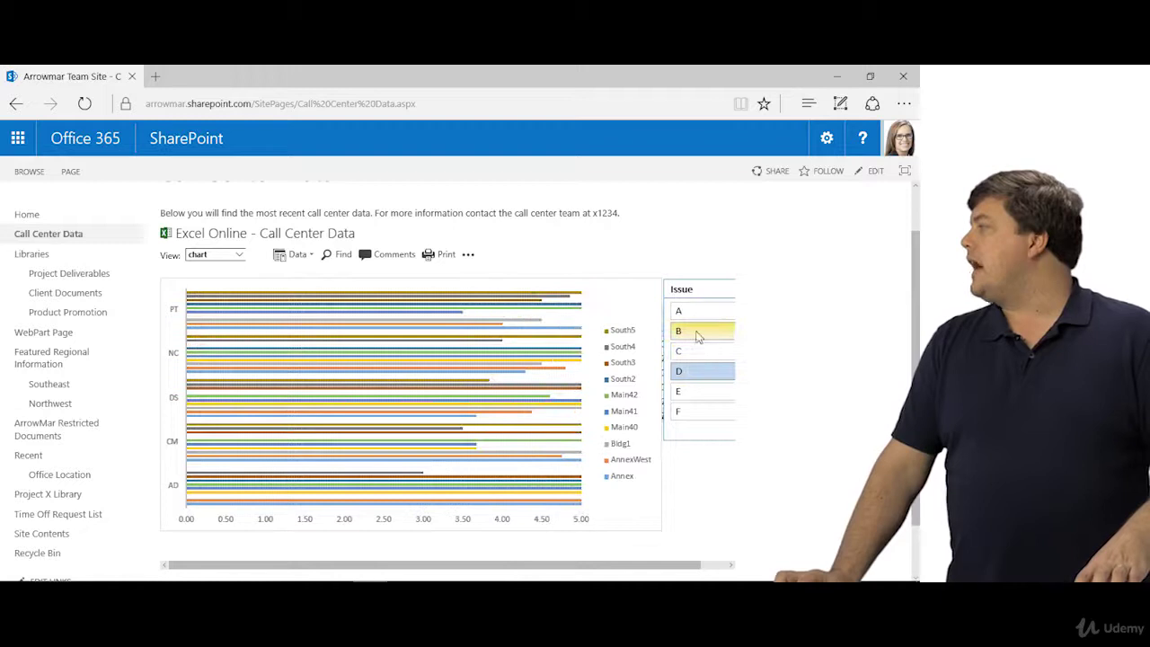
{"action": "left_click", "coordinate": [697, 351]}
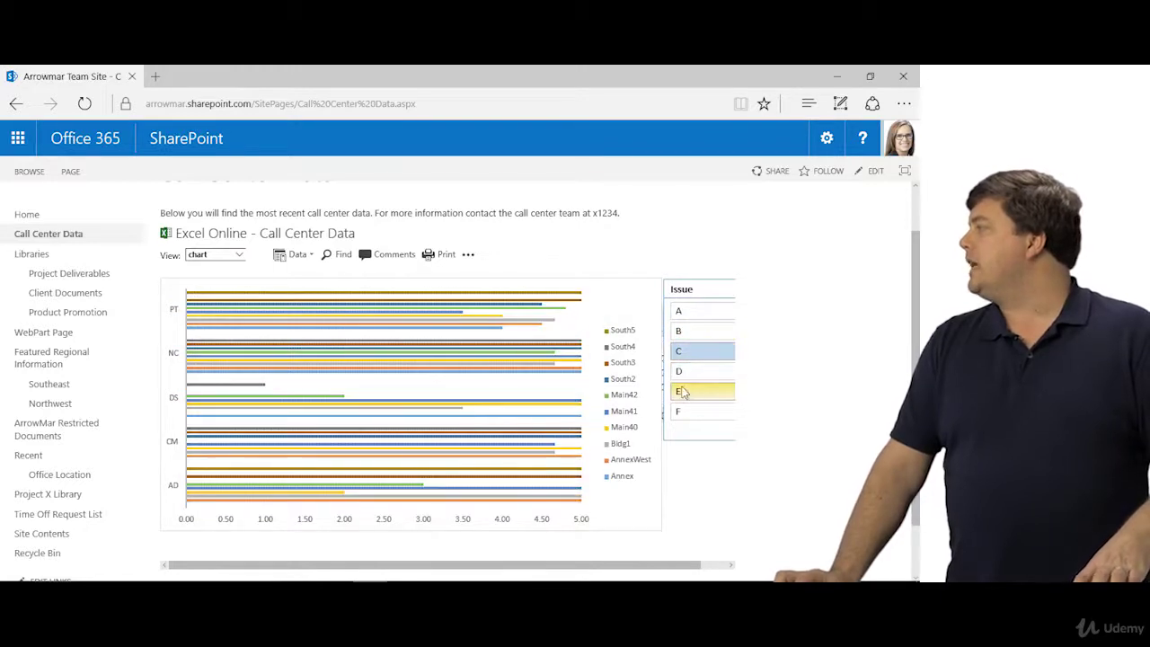
{"action": "left_click", "coordinate": [699, 397]}
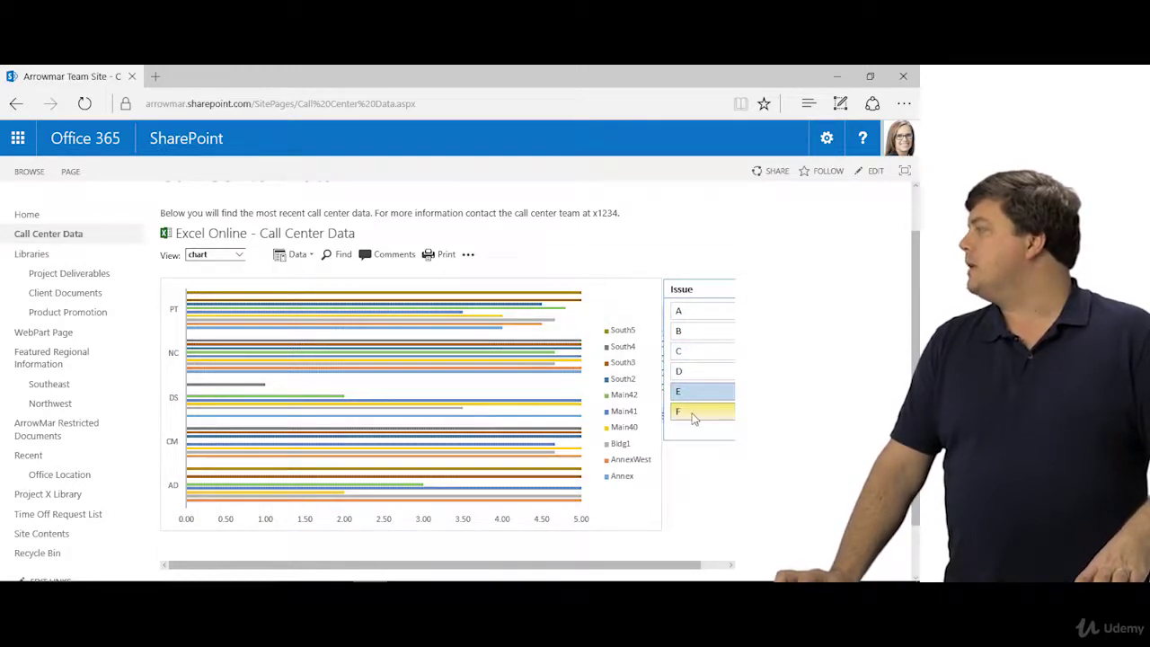
{"action": "left_click", "coordinate": [694, 414]}
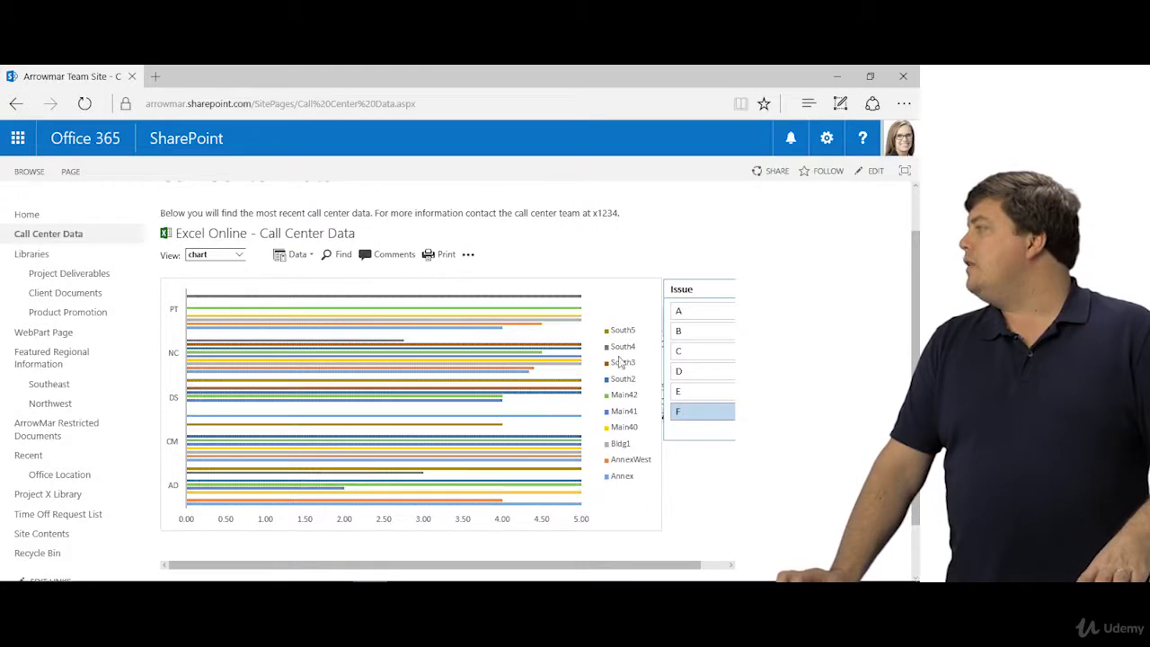